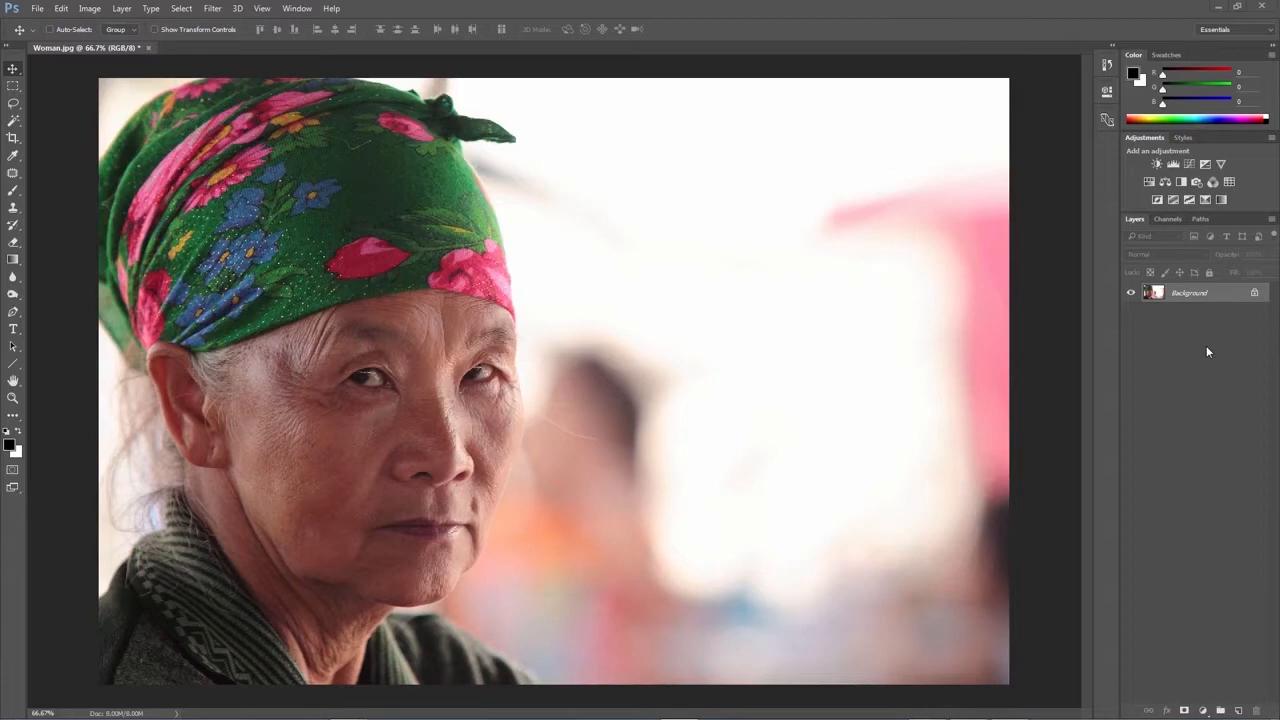
Convert the locked background into a regular layer named "Original"
double_click(1189, 293)
text(Original)
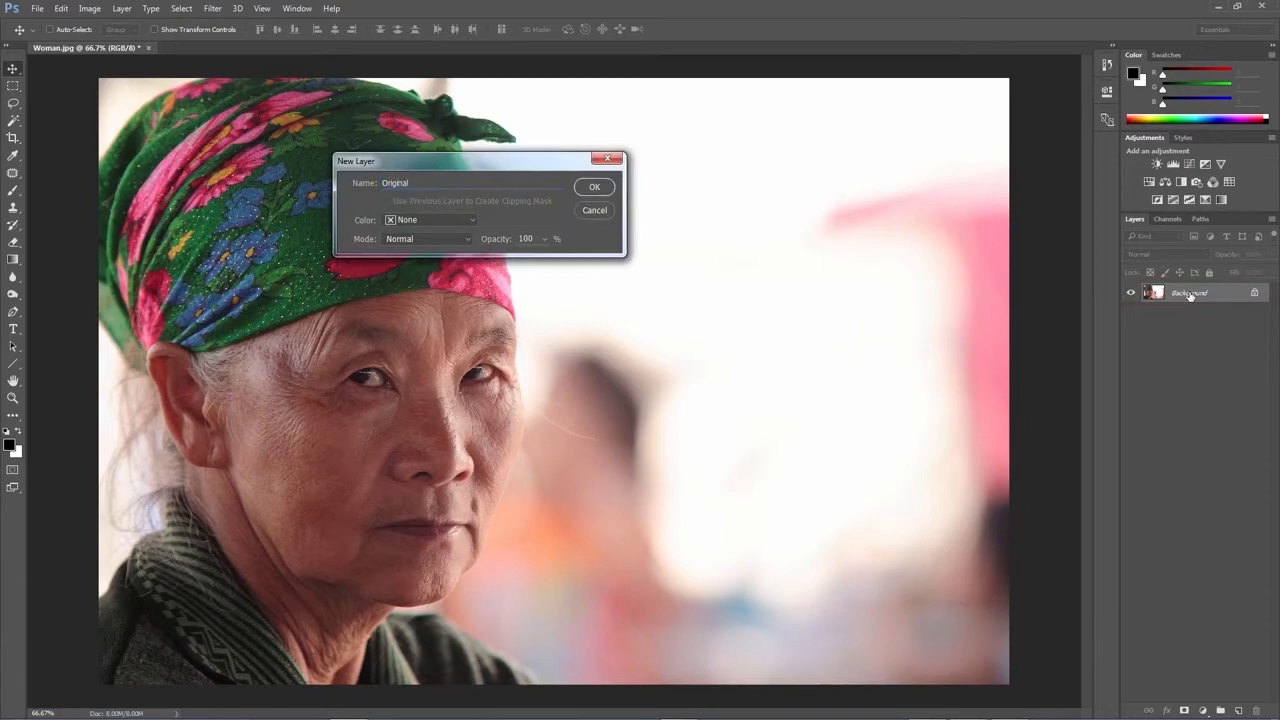
key(Return)
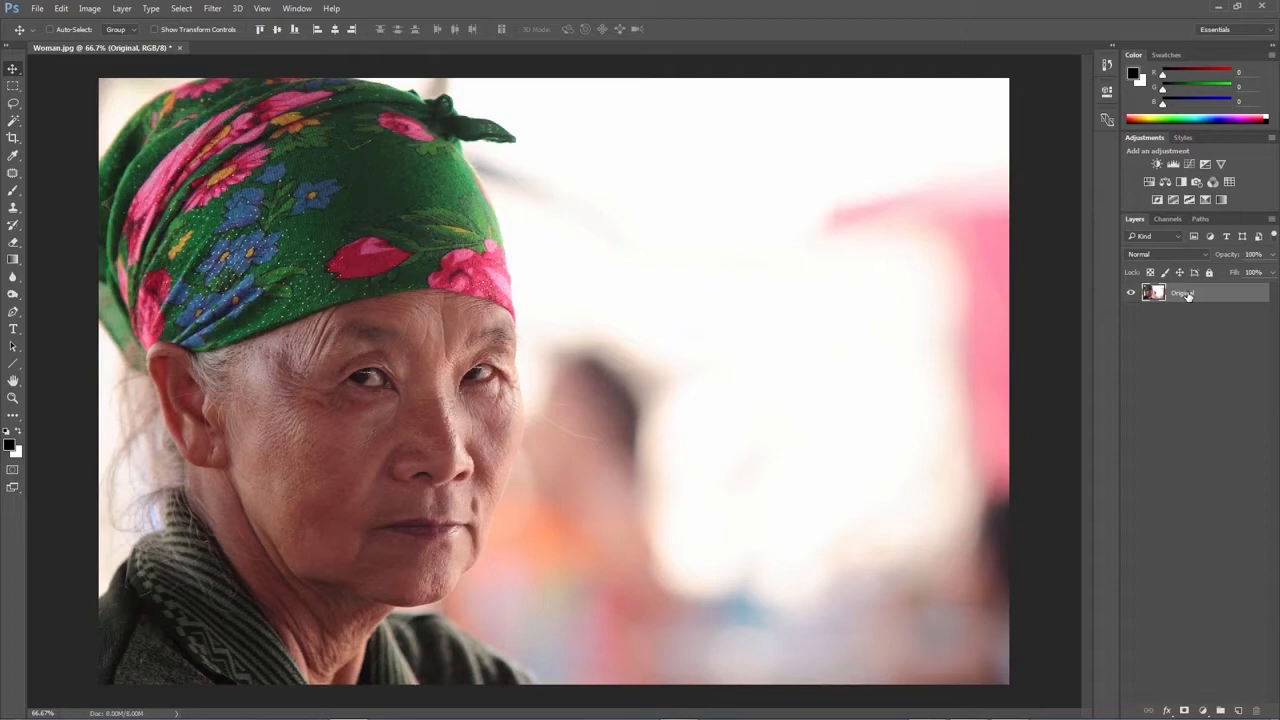
Duplicate the Original layer as "Woman" and hide the Original layer
right_click(1187, 295)
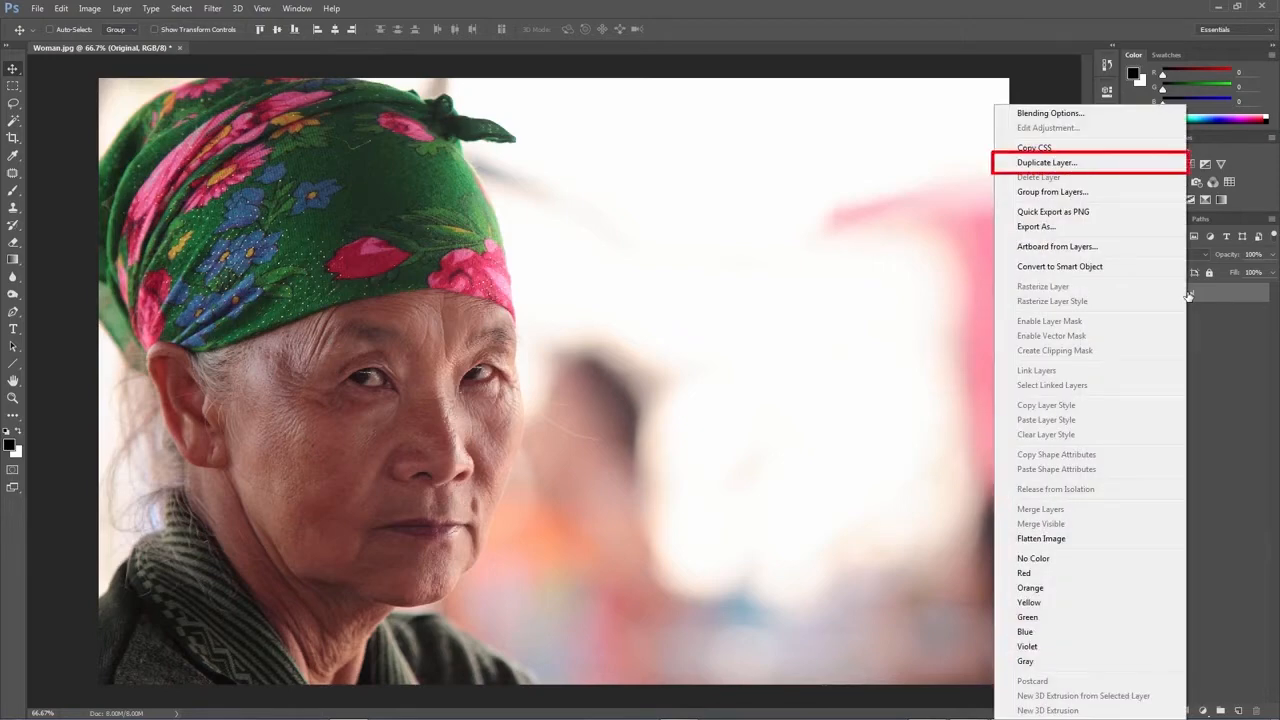
click(1071, 164)
text(Woman)
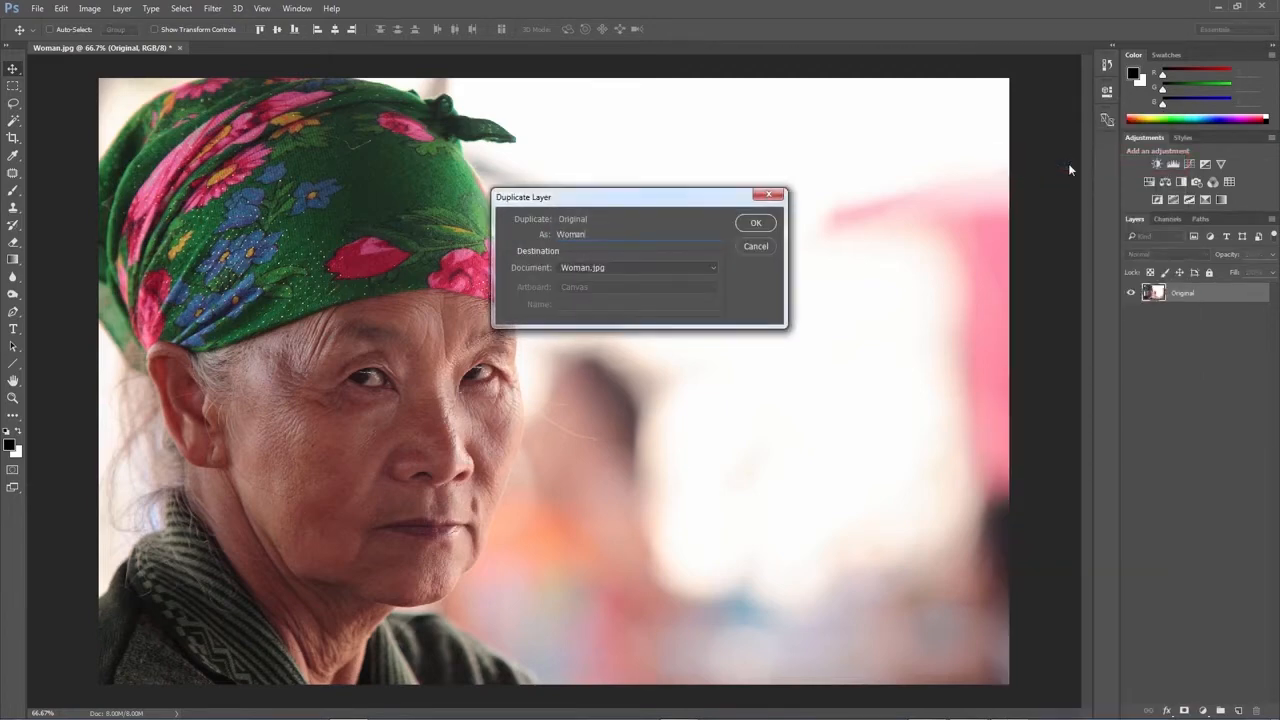
key(Return)
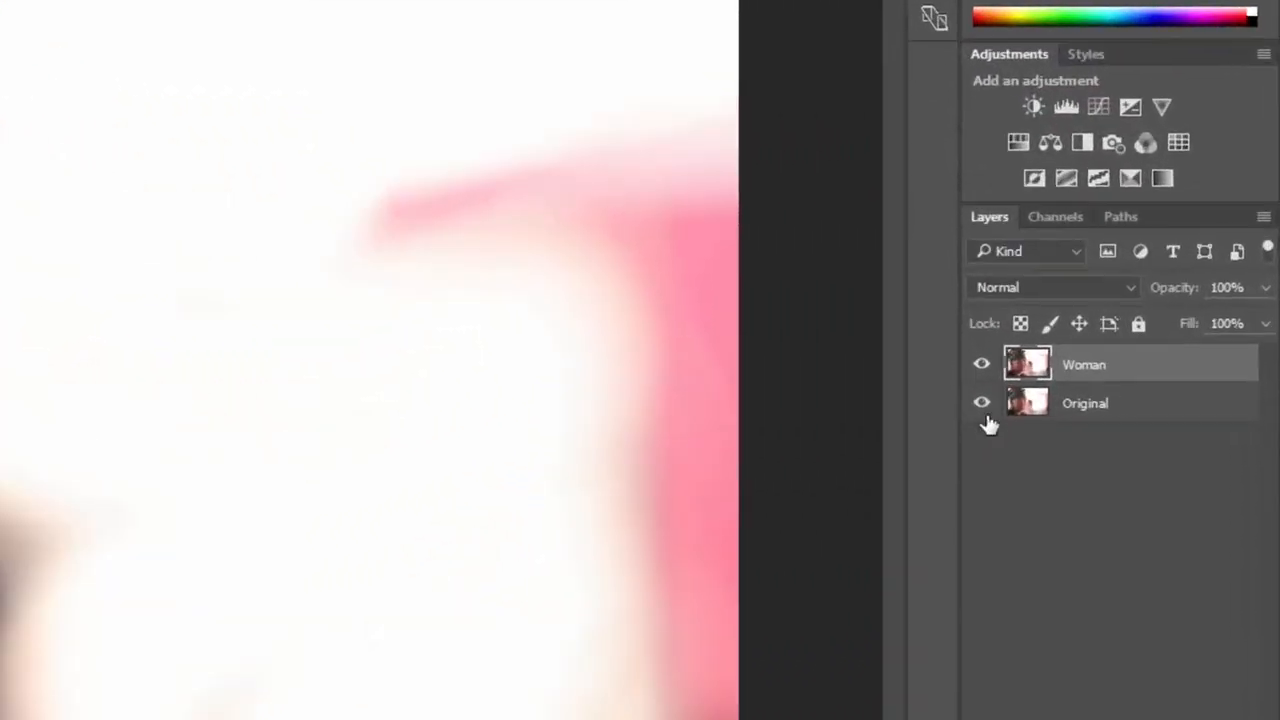
click(1091, 336)
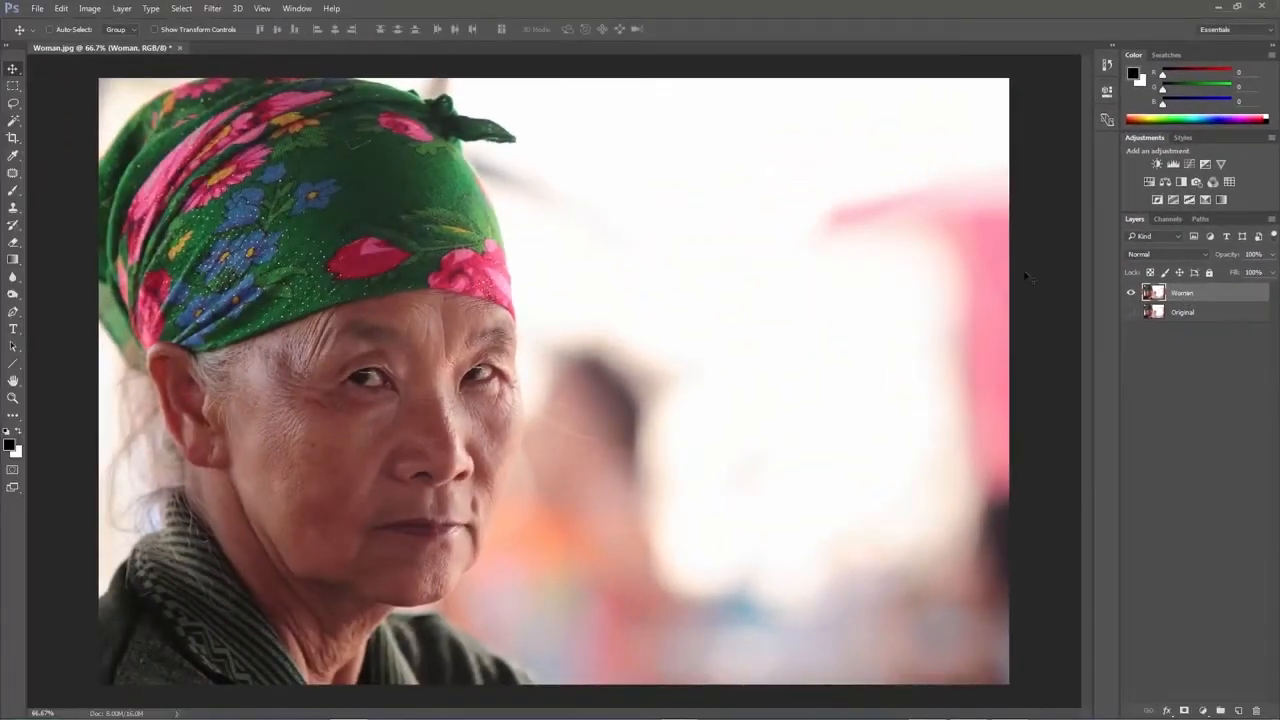
Open the Camera Raw Filter on the Woman layer and set Clarity to +47 and Vibrance to +44
click(213, 10)
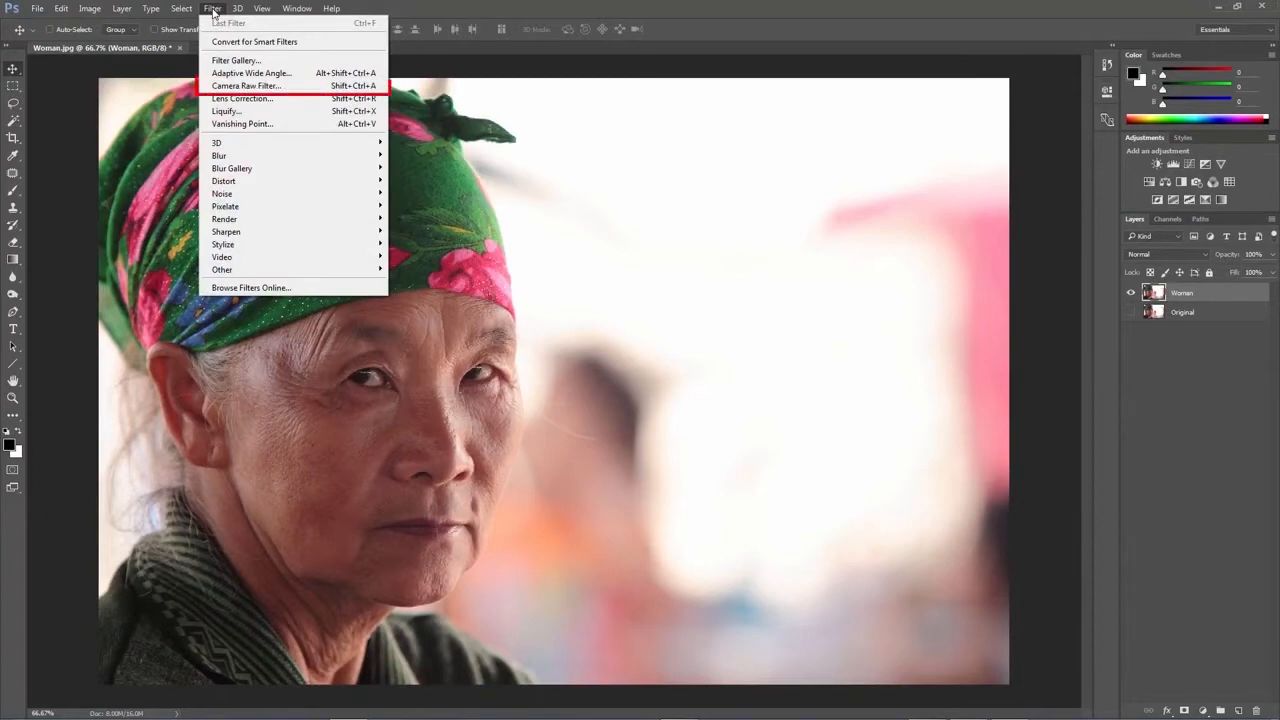
click(220, 86)
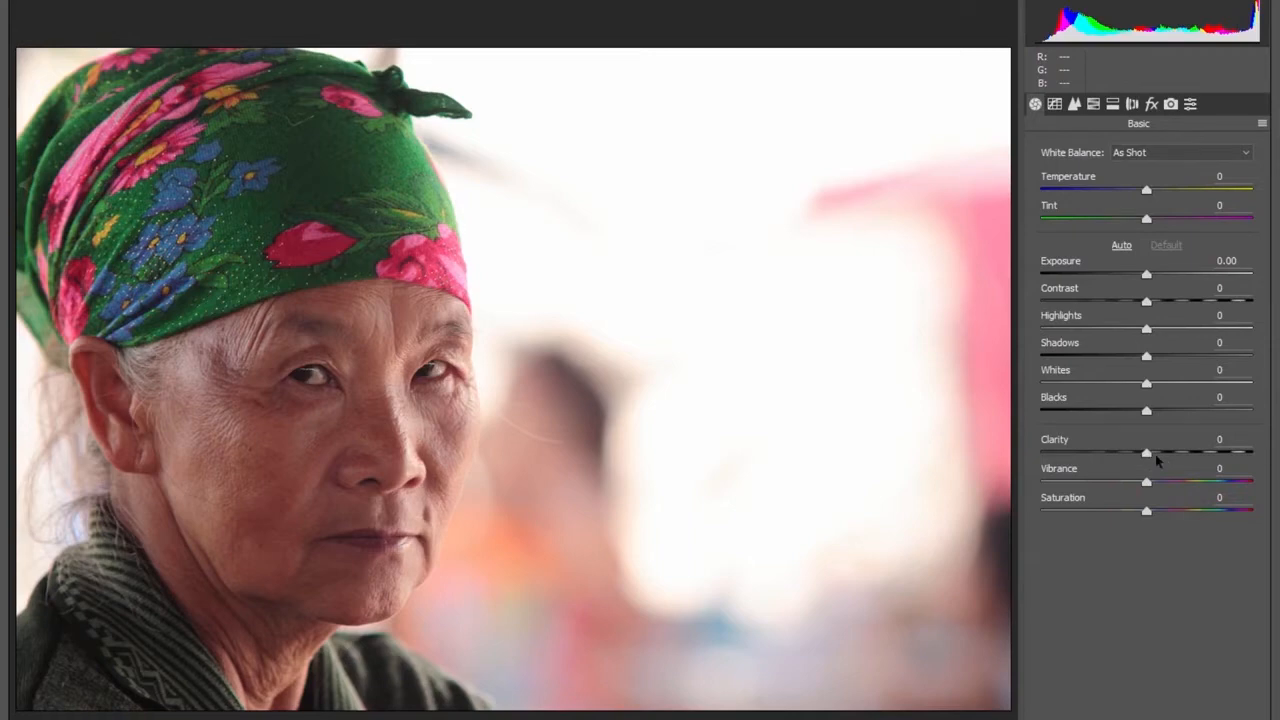
drag(1155, 454, 1194, 488)
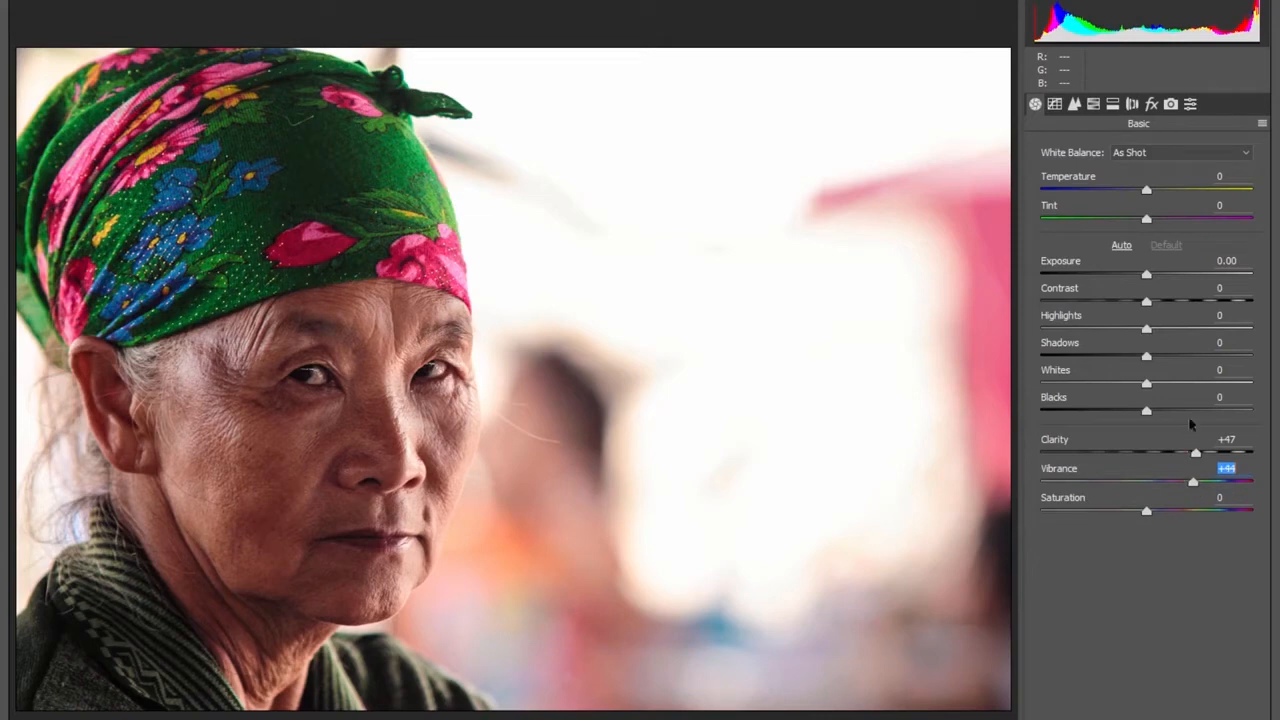
Set Contrast to +43, Highlights to +17 and Shadows to -13, and apply the Camera Raw Filter
click(1149, 304)
drag(1150, 306, 1200, 325)
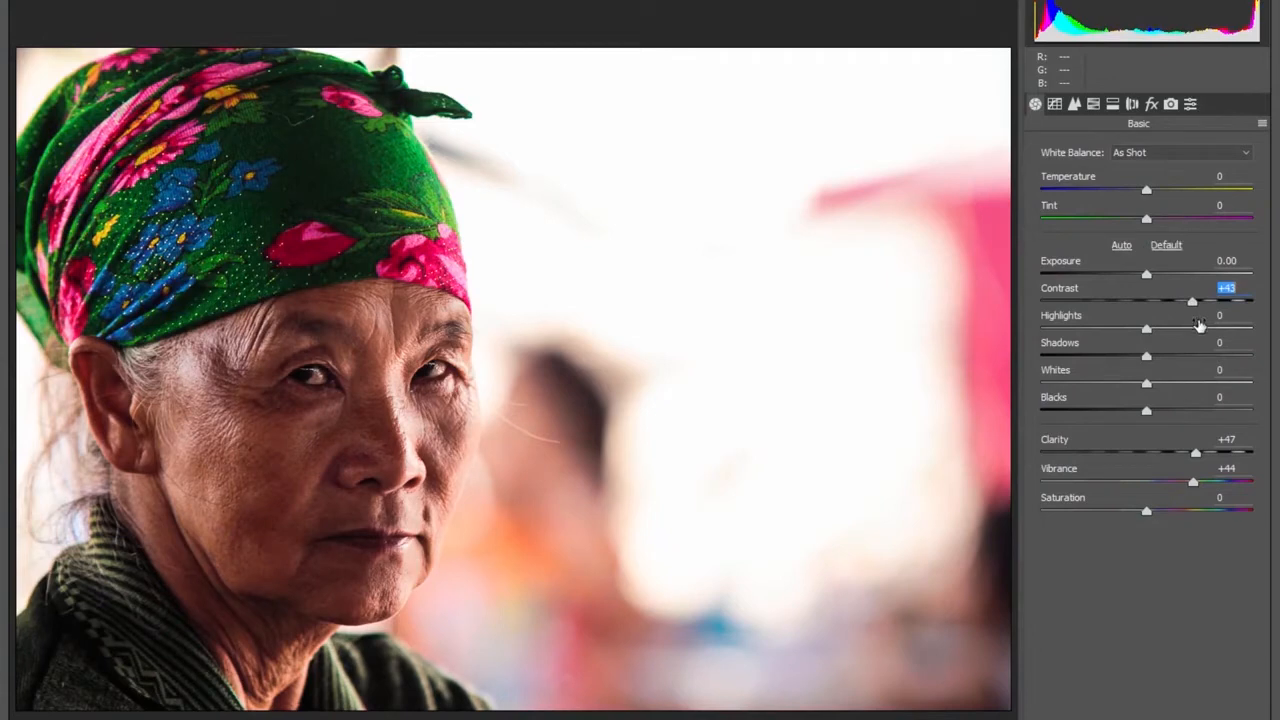
drag(1147, 329, 1133, 359)
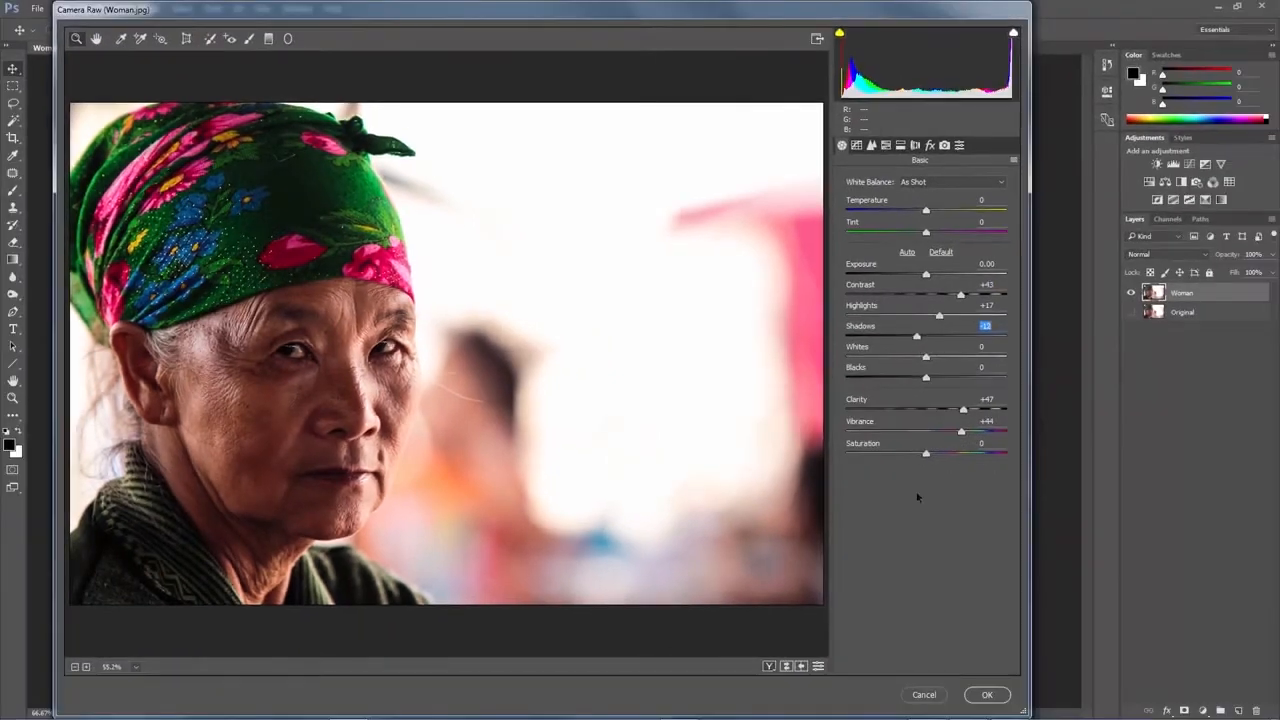
click(986, 694)
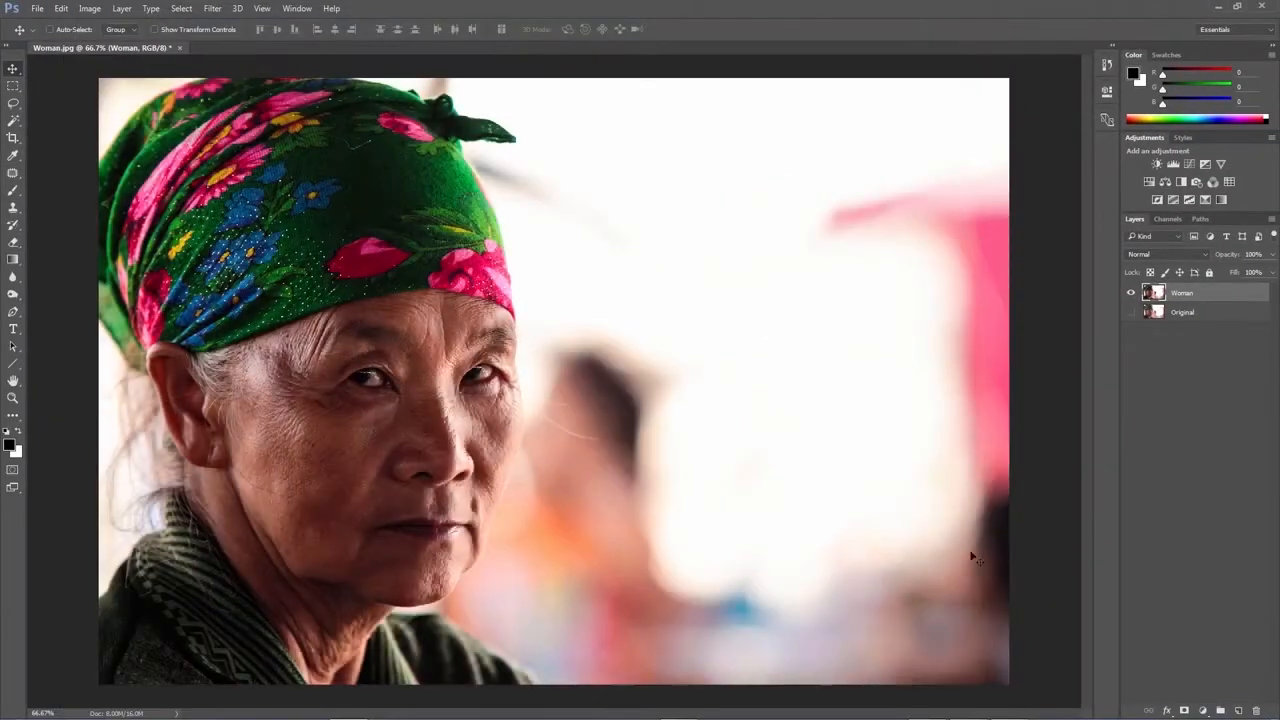
Compare the filtered Woman layer with the Original layer by toggling their visibility, leaving only Woman shown
click(1131, 312)
click(1132, 292)
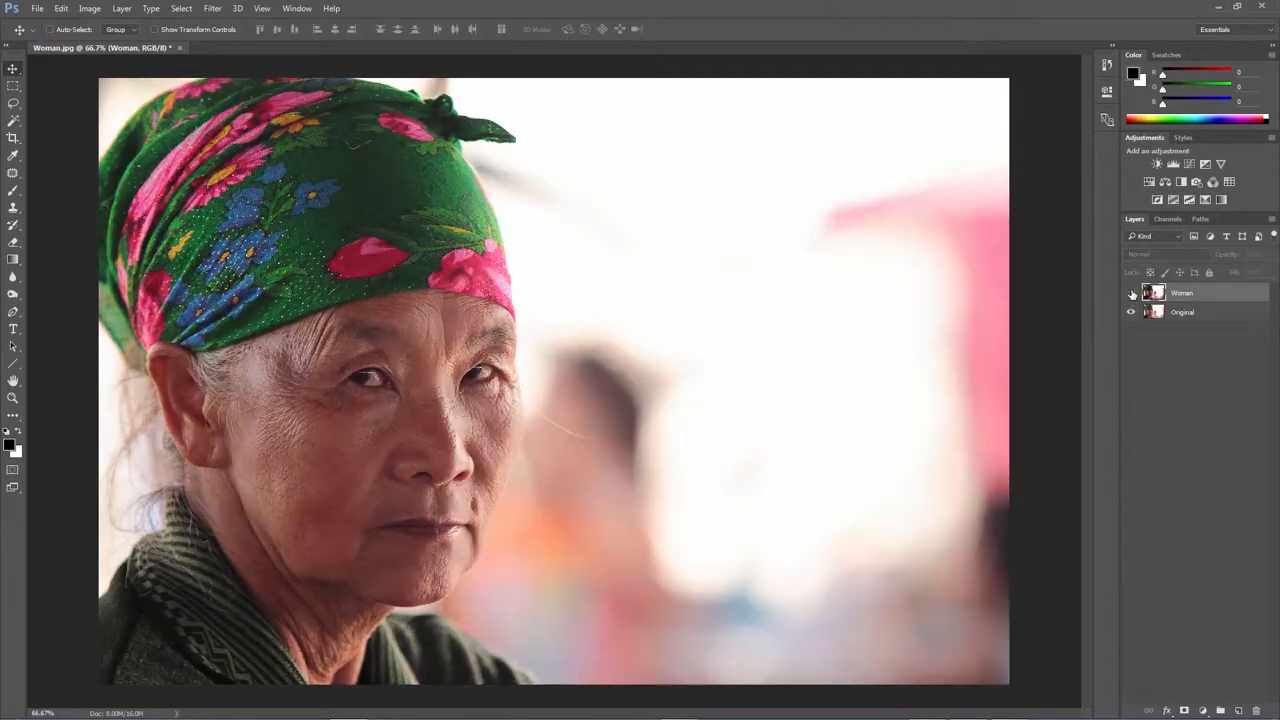
click(1132, 292)
click(1132, 292)
click(1132, 292)
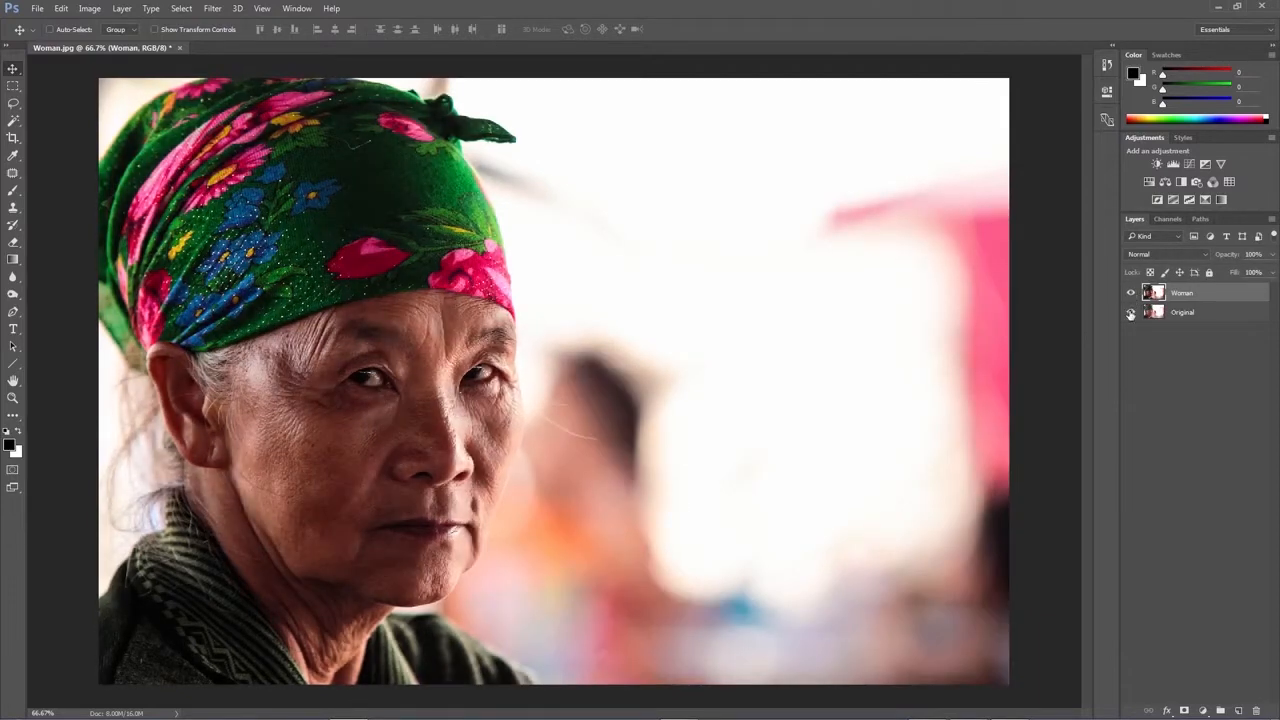
click(1131, 313)
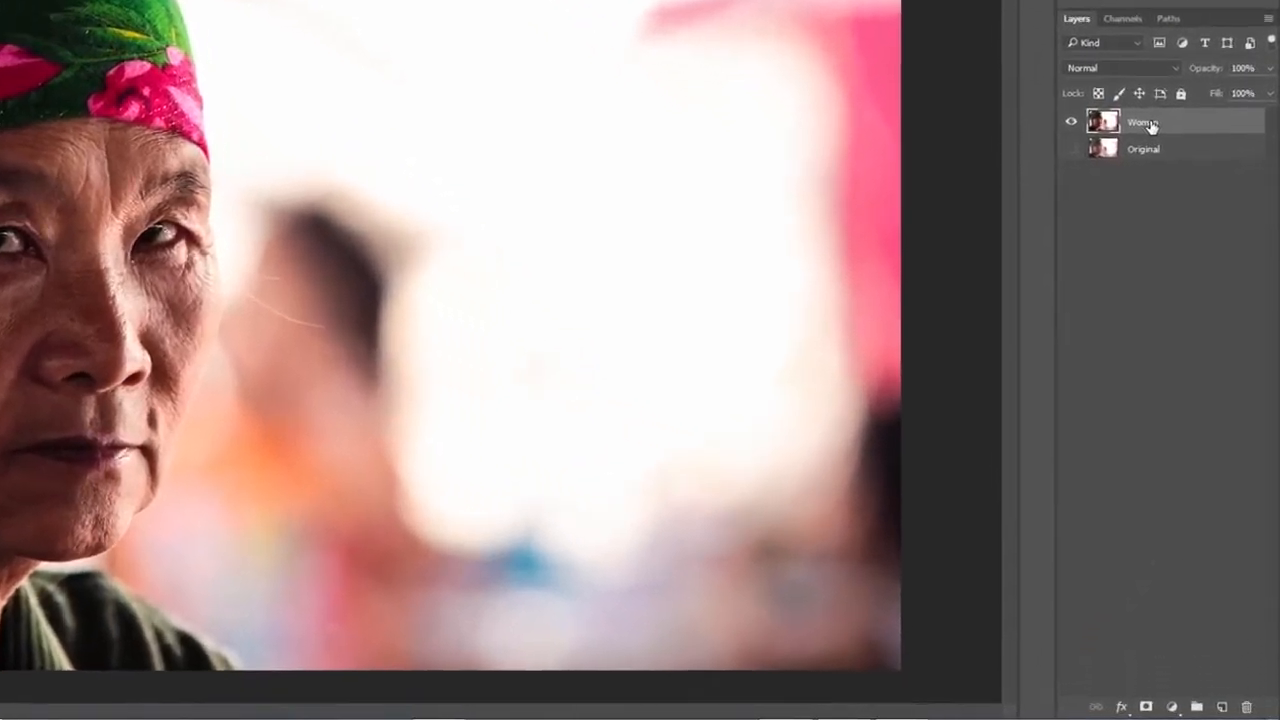
Duplicate the Woman layer and add a Gradient Map adjustment above the copy using the Black, White preset
drag(1150, 124, 1221, 710)
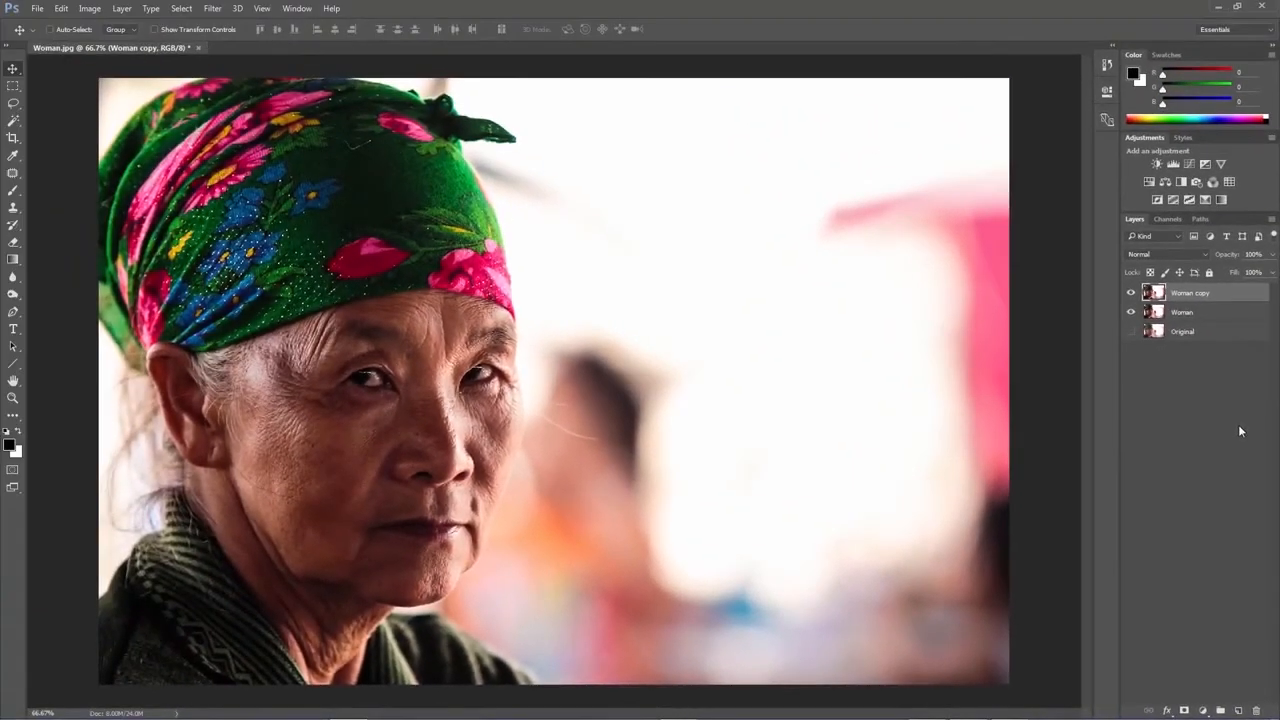
click(1202, 711)
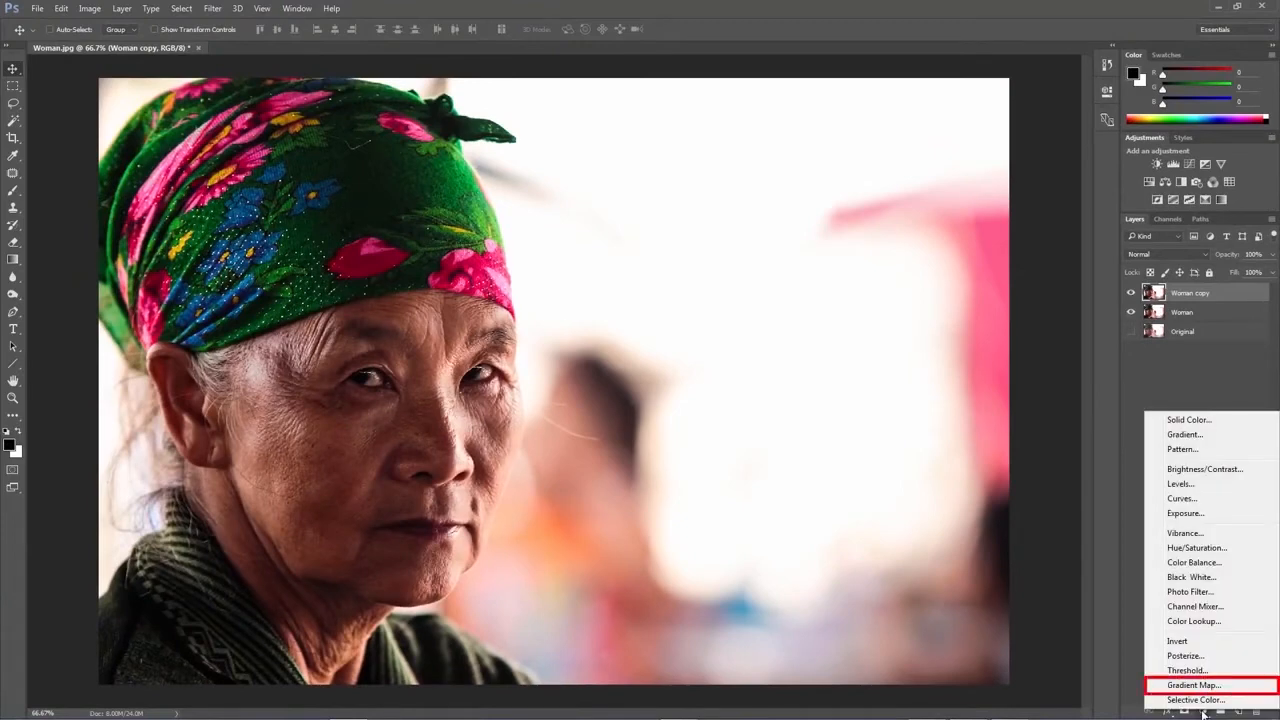
click(1204, 686)
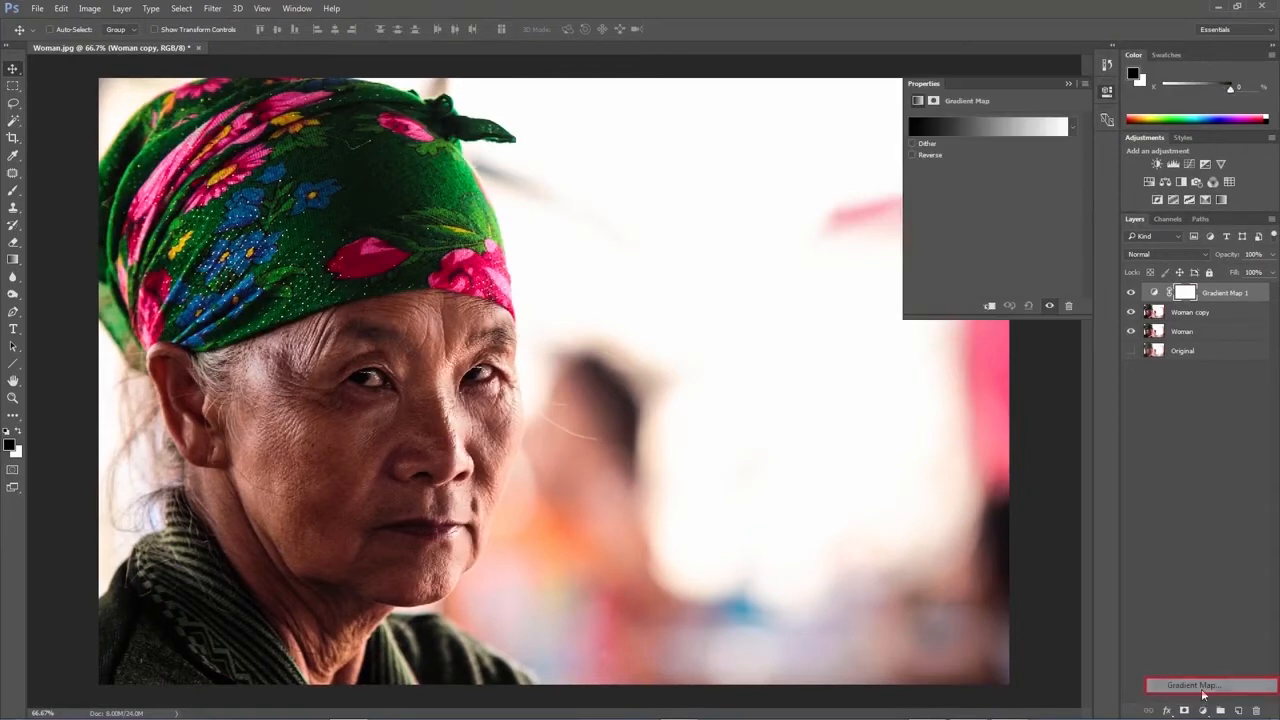
click(966, 128)
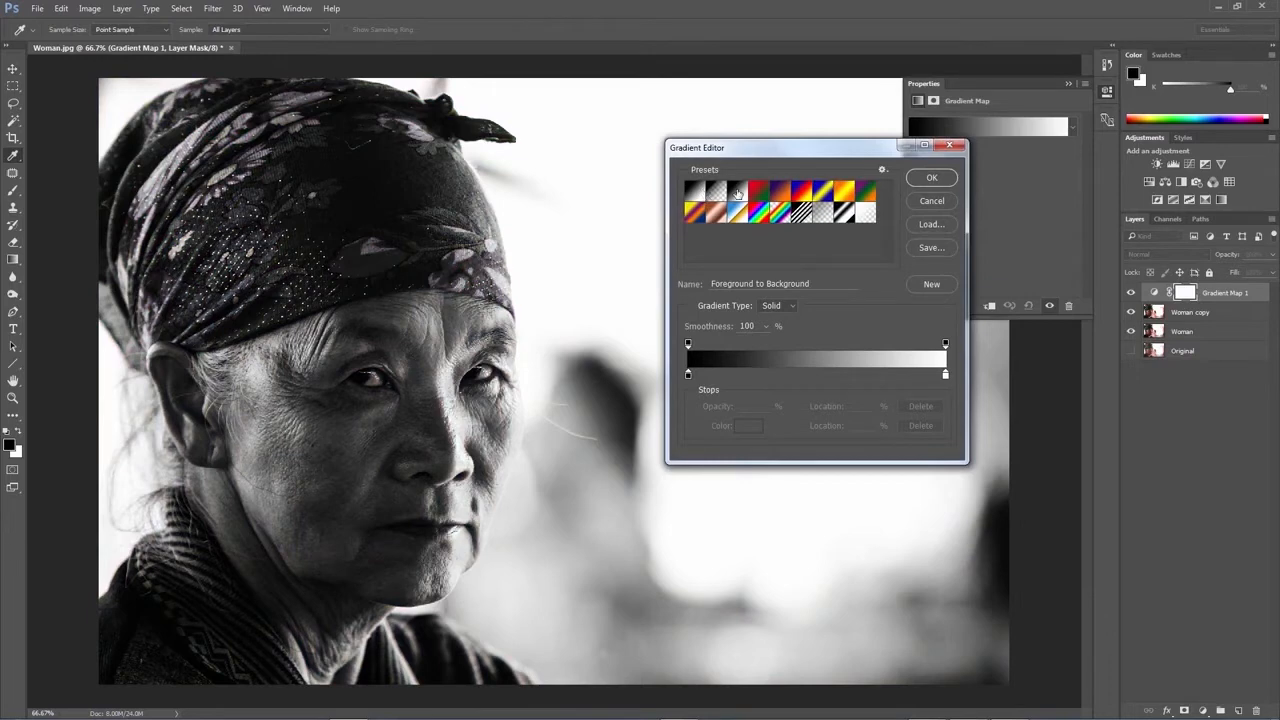
click(737, 193)
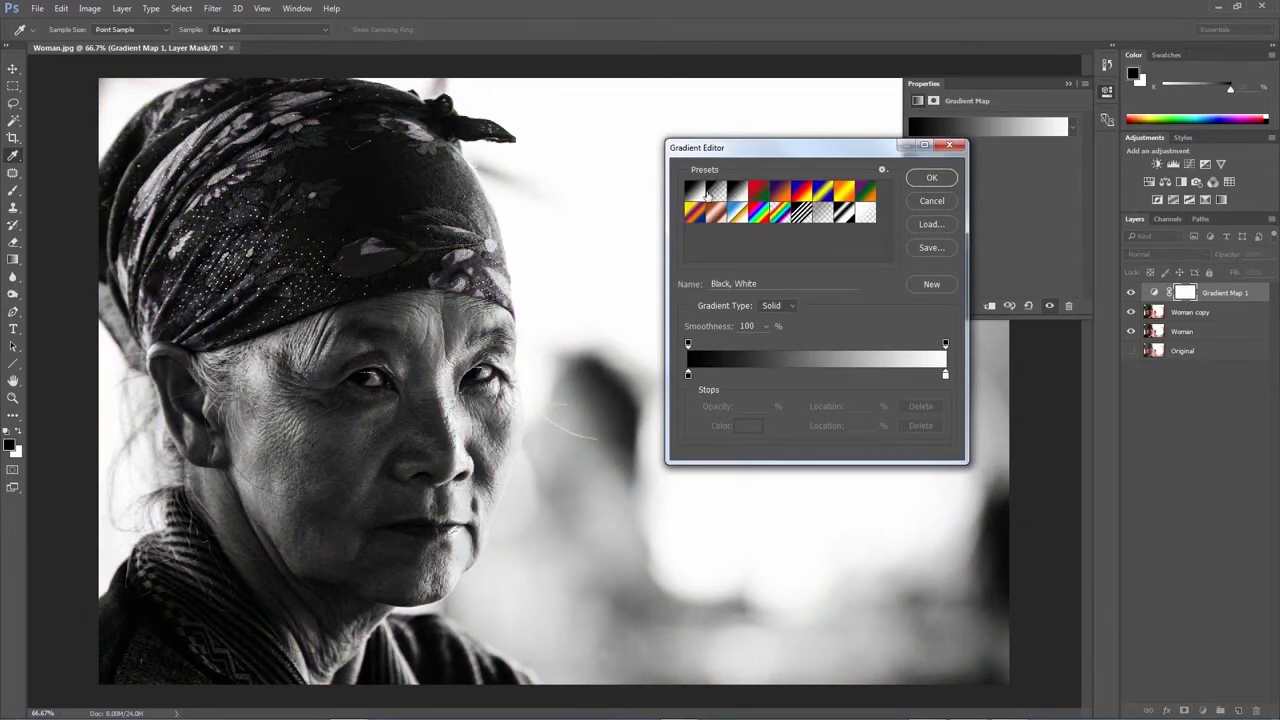
click(940, 178)
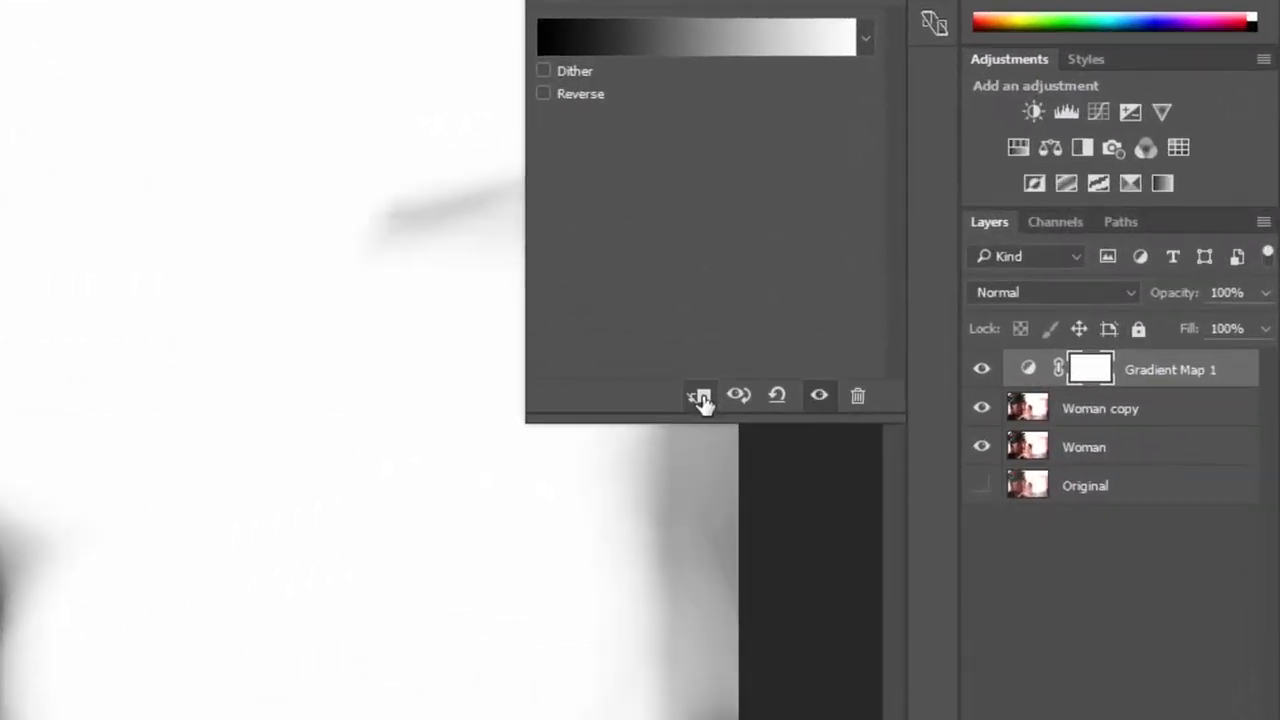
Clip the Gradient Map adjustment to the Woman copy layer and set its blend mode to Soft Light
click(699, 396)
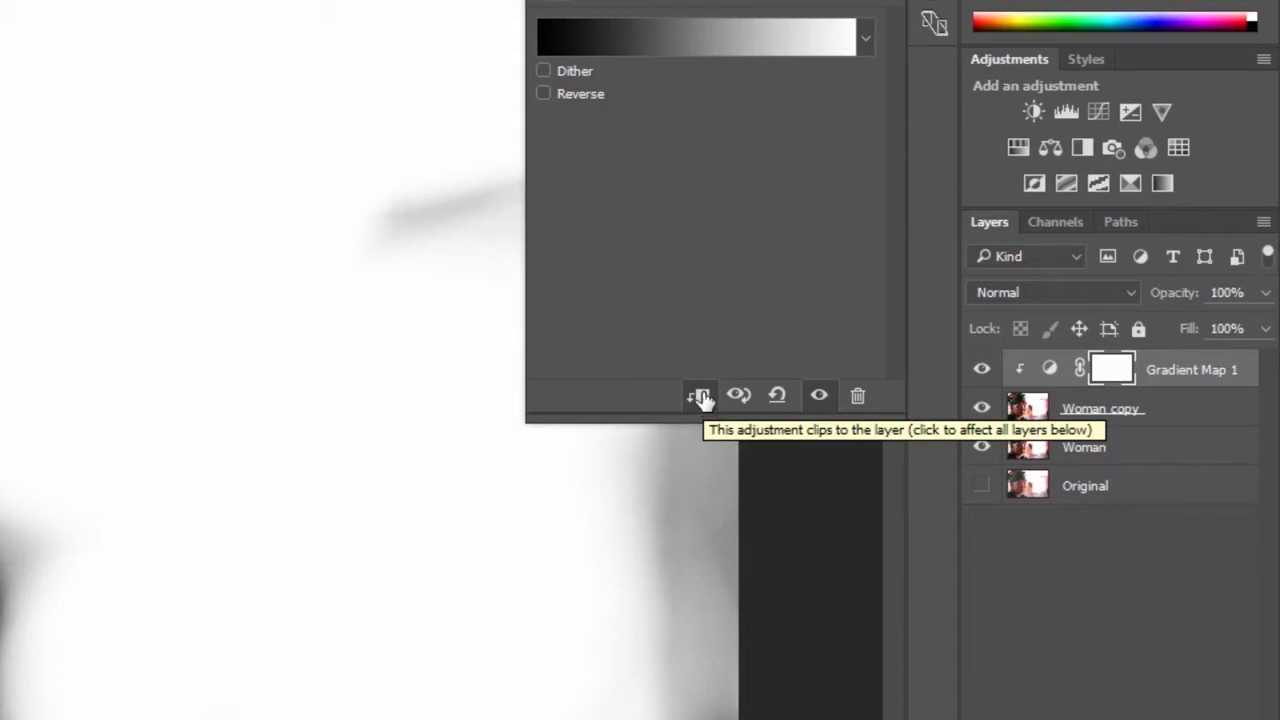
click(1033, 295)
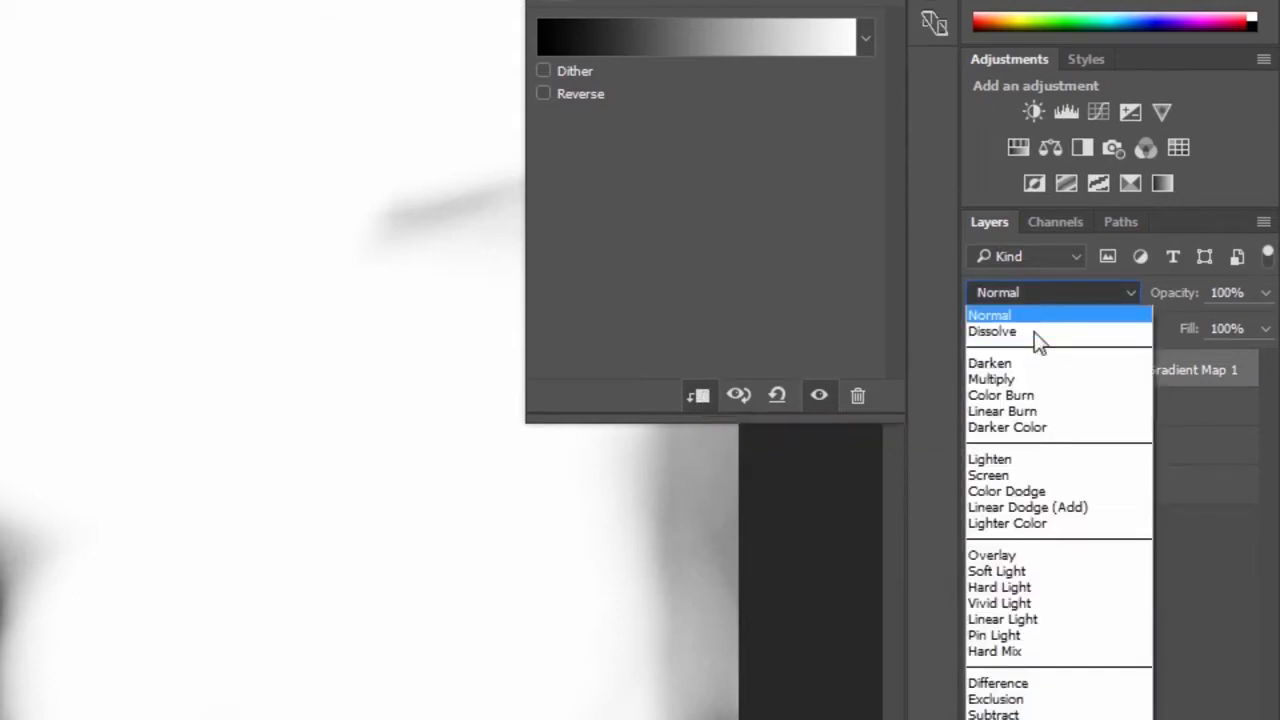
click(1034, 571)
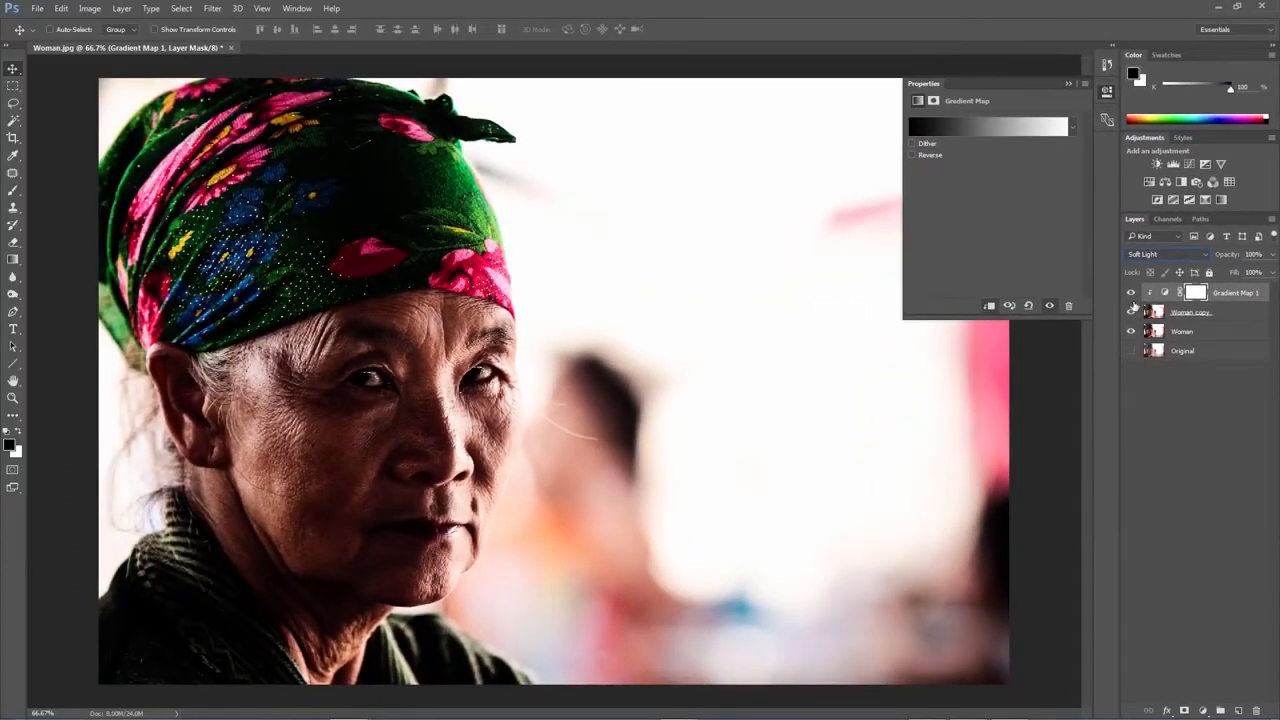
Lower the Gradient Map layer's opacity to 52% and compare the photo with and without the adjustment
click(1273, 254)
drag(1270, 271, 1239, 273)
click(1192, 392)
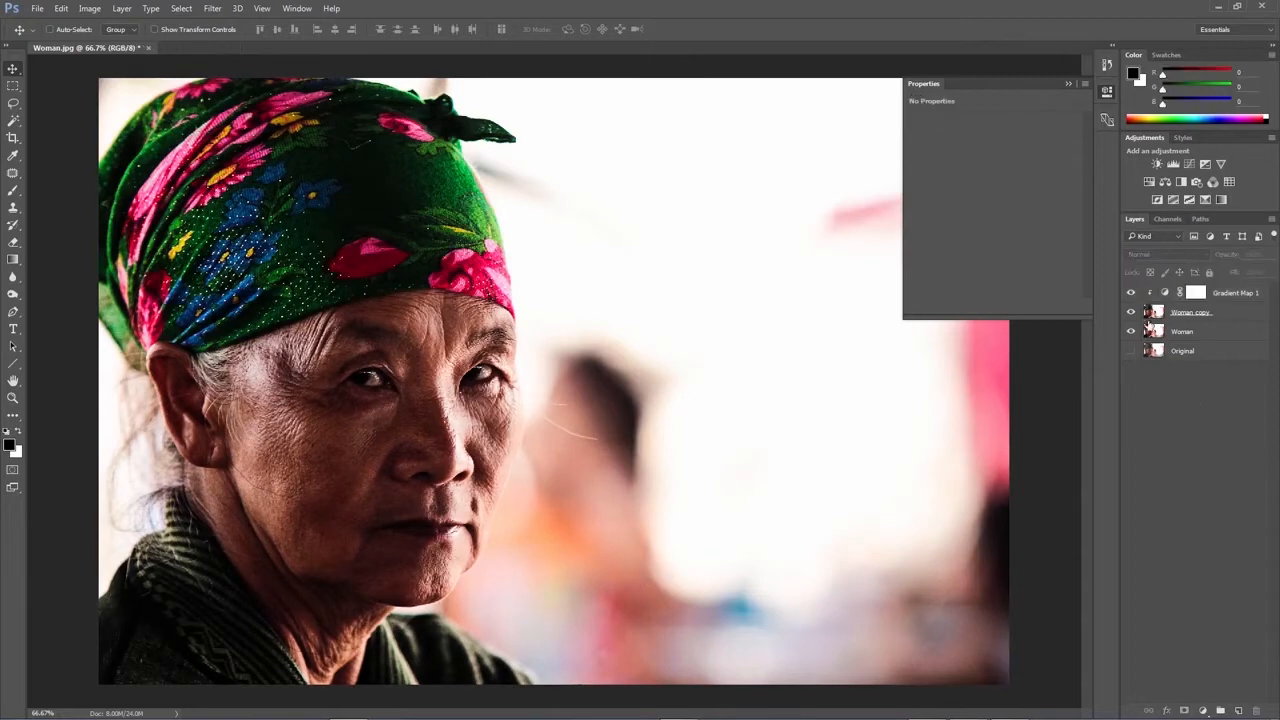
click(1131, 294)
click(1131, 294)
click(1131, 294)
click(1131, 294)
Merge the Gradient Map adjustment and the Woman copy layer into one layer
click(1226, 298)
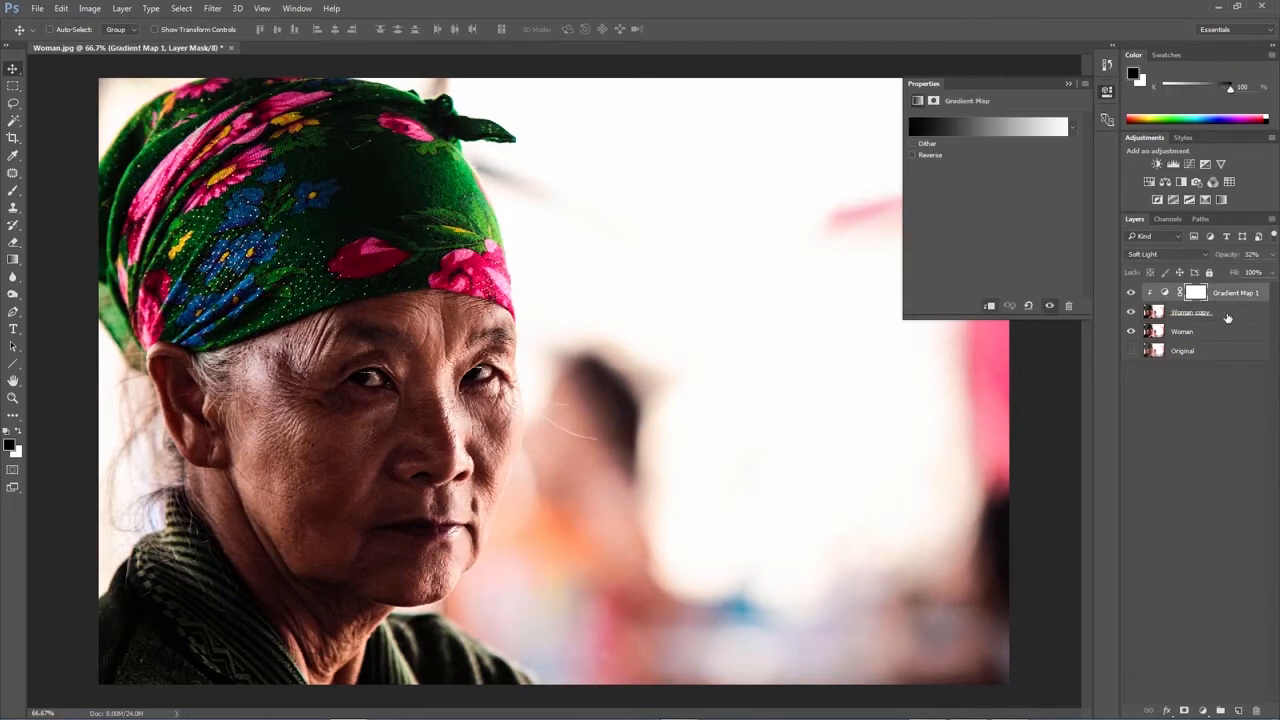
key(ctrl+alt+a)
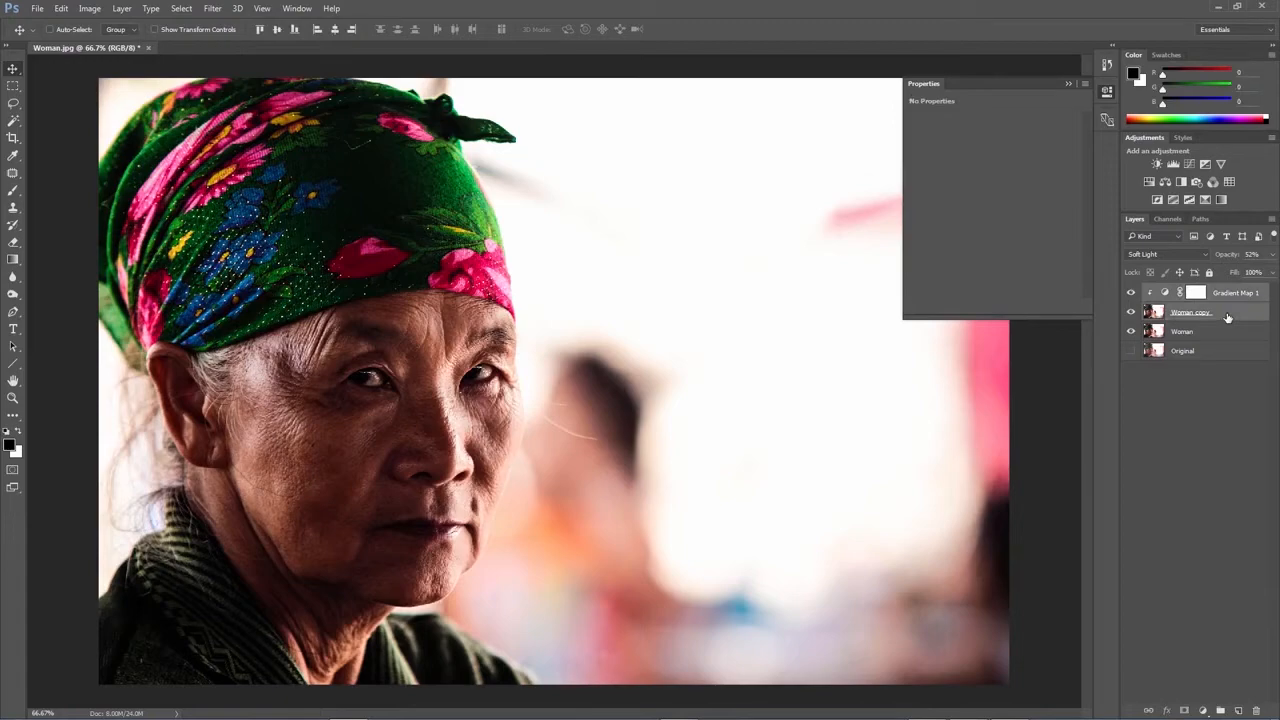
right_click(1227, 317)
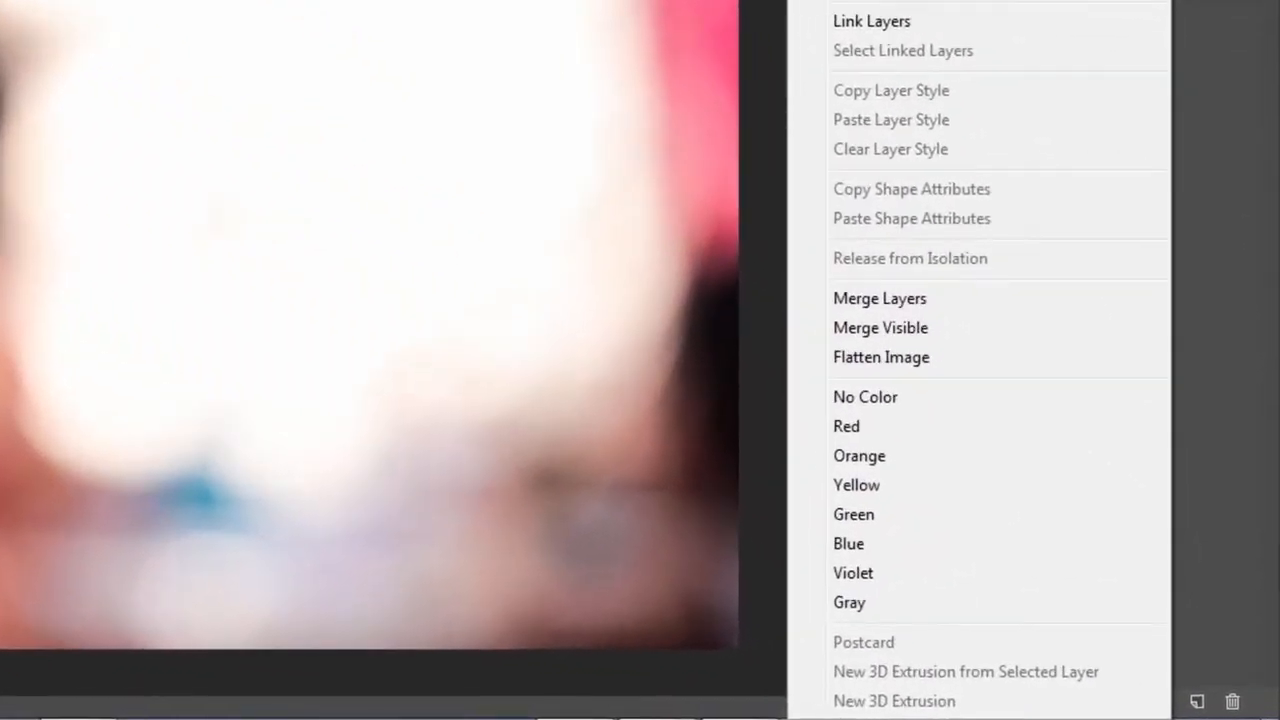
click(979, 297)
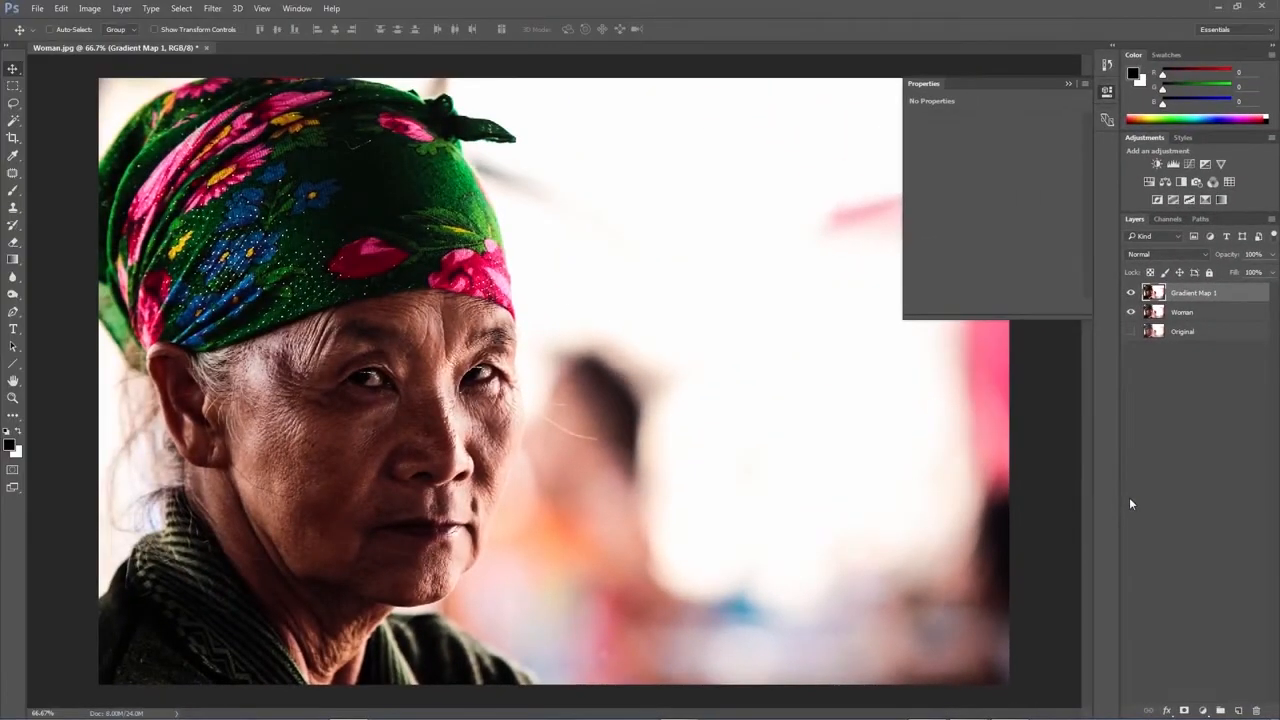
Add a Color Balance adjustment layer and set the midtones' Cyan-Red value to +36
click(1203, 710)
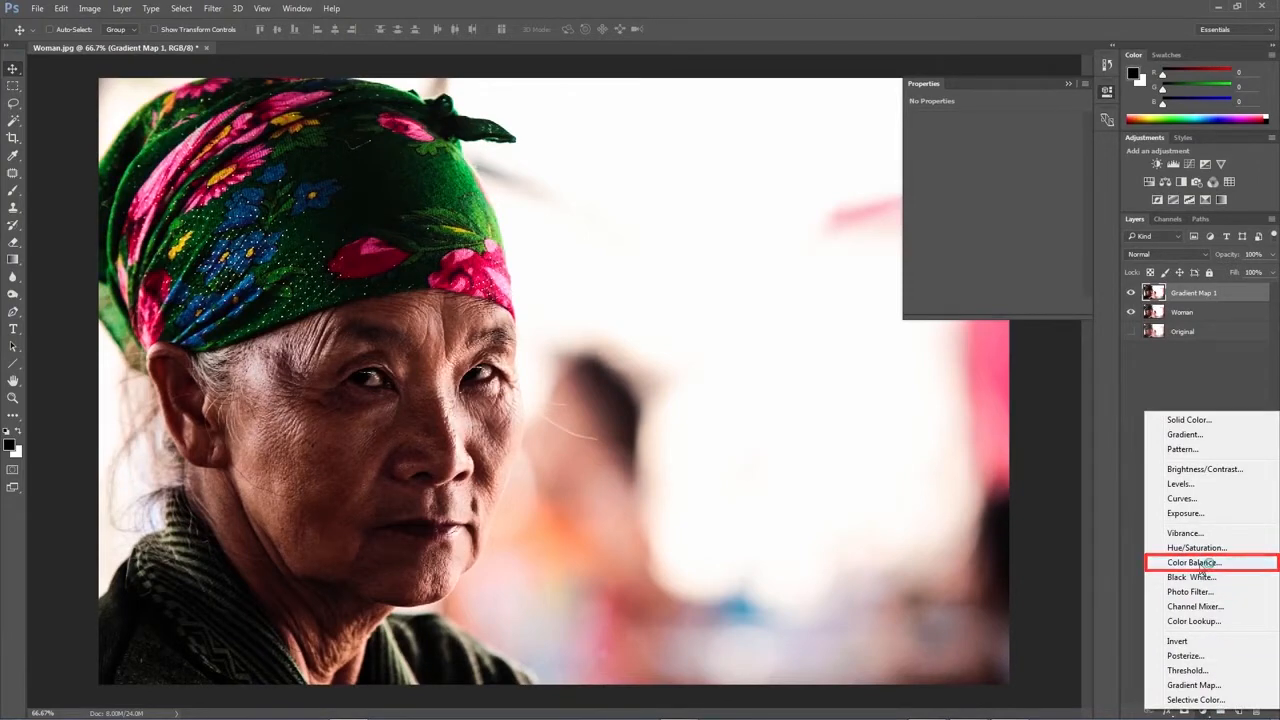
click(1200, 562)
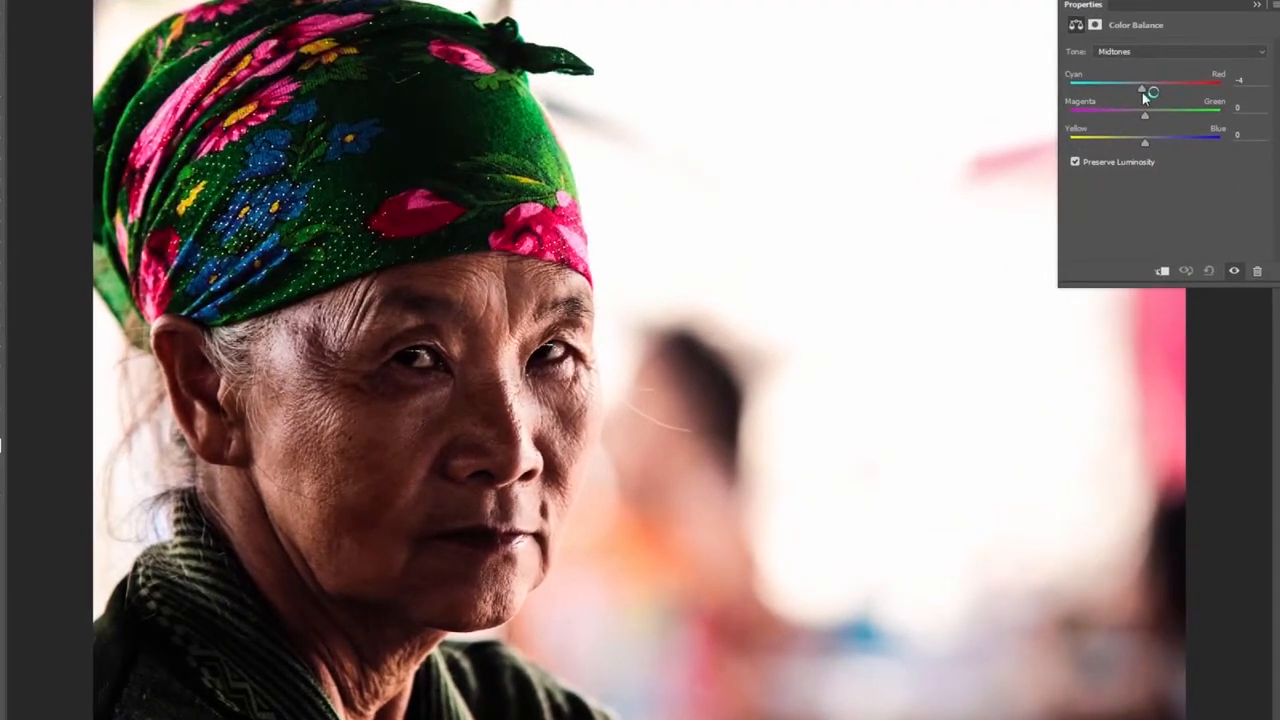
drag(974, 156, 980, 158)
drag(1150, 95, 1172, 93)
drag(1159, 95, 1173, 98)
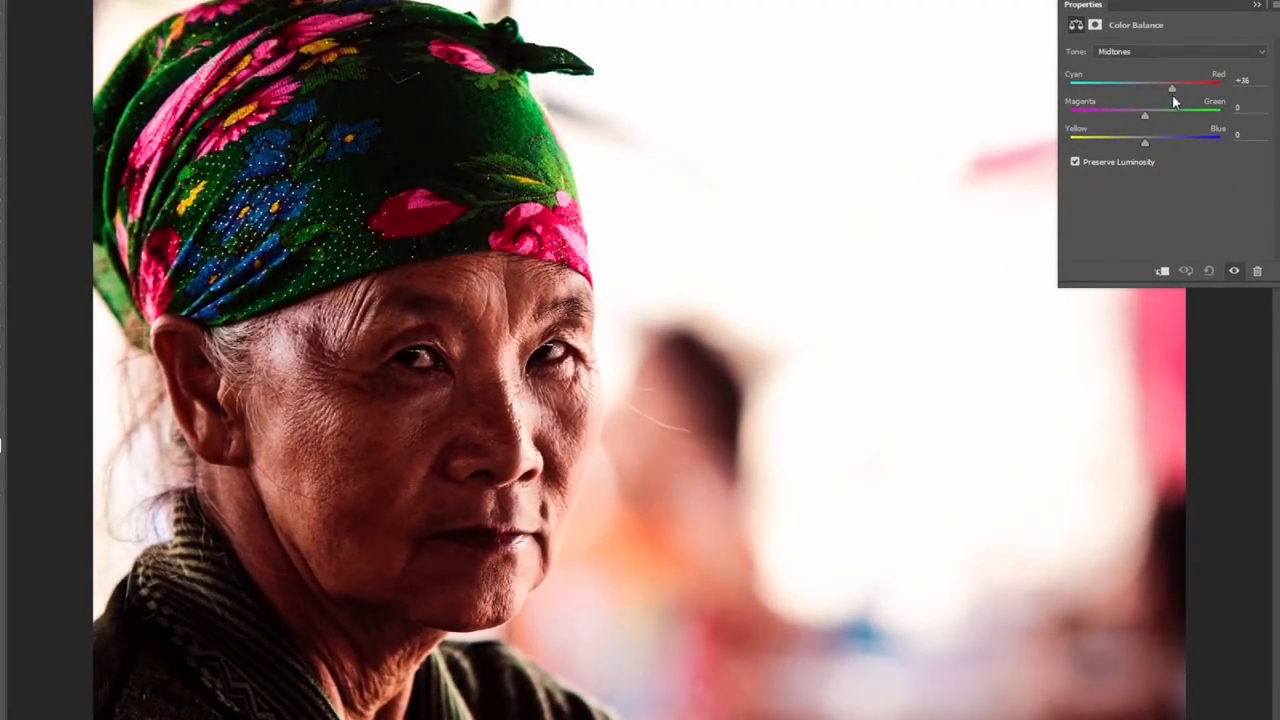
For the shadows in the Color Balance adjustment, set Cyan-Red to +21 and Yellow-Blue to -37
click(1171, 53)
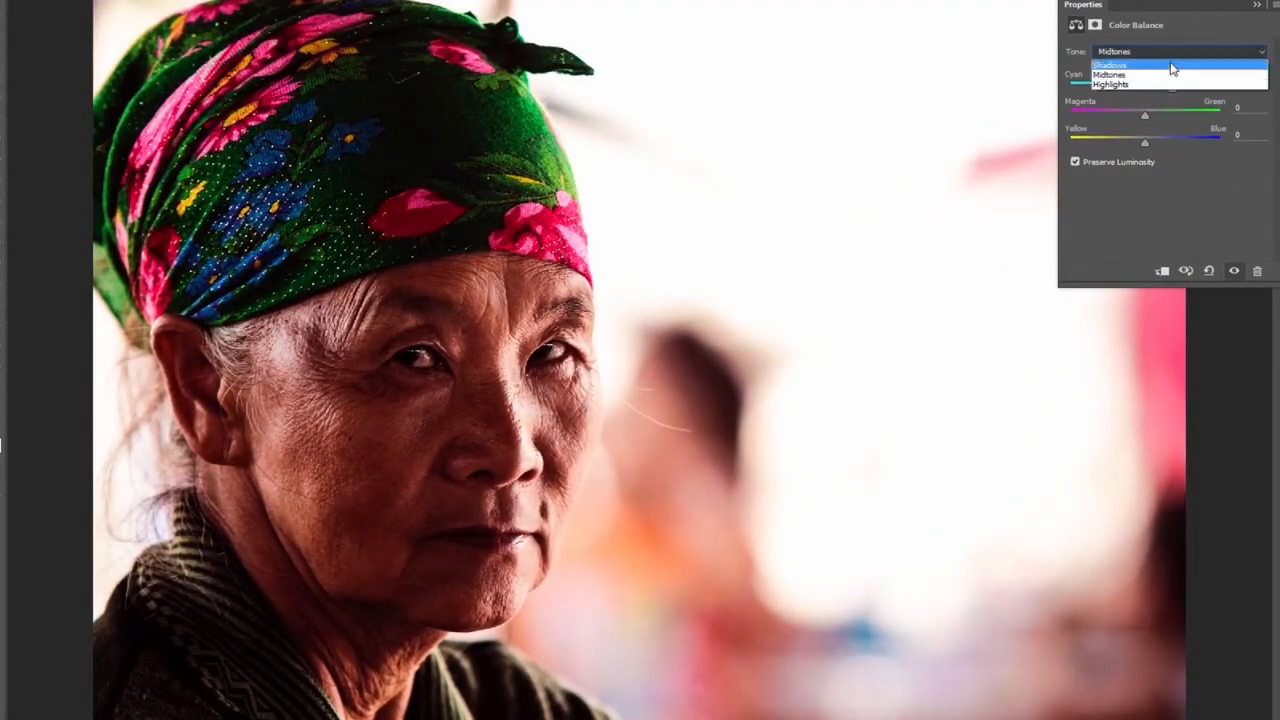
click(1170, 62)
drag(1159, 90, 1161, 90)
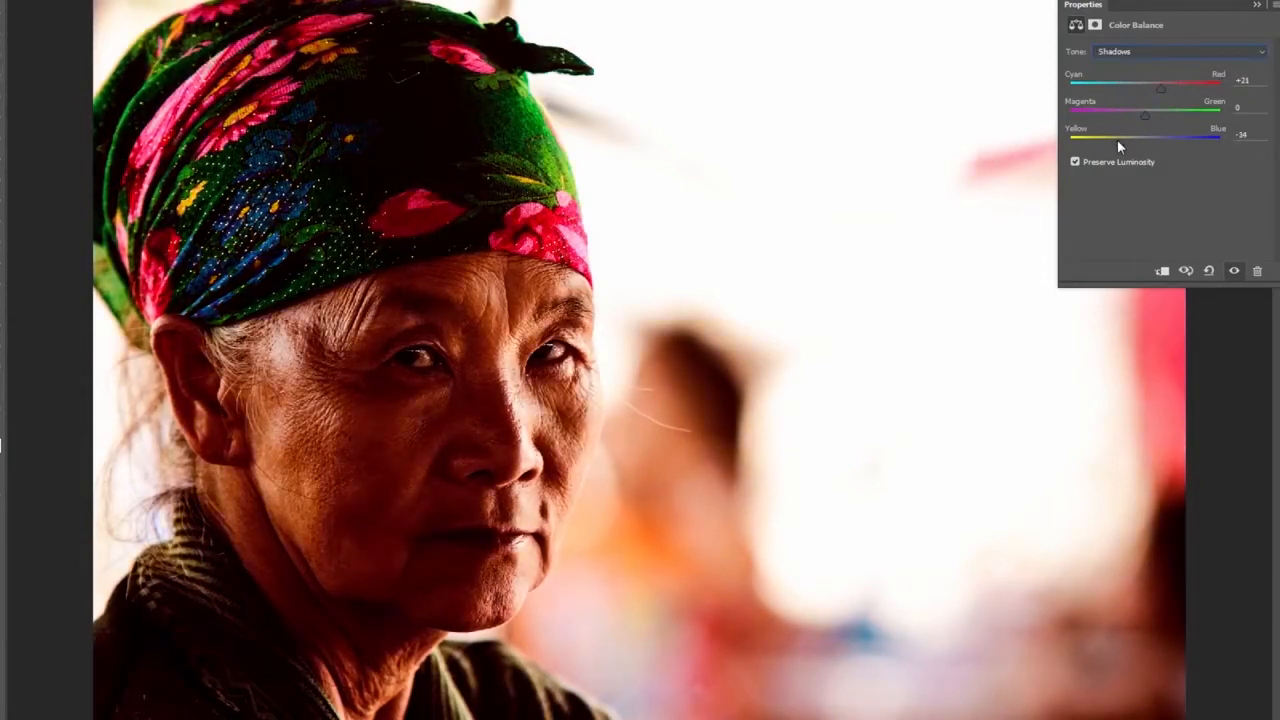
drag(1118, 141, 1116, 142)
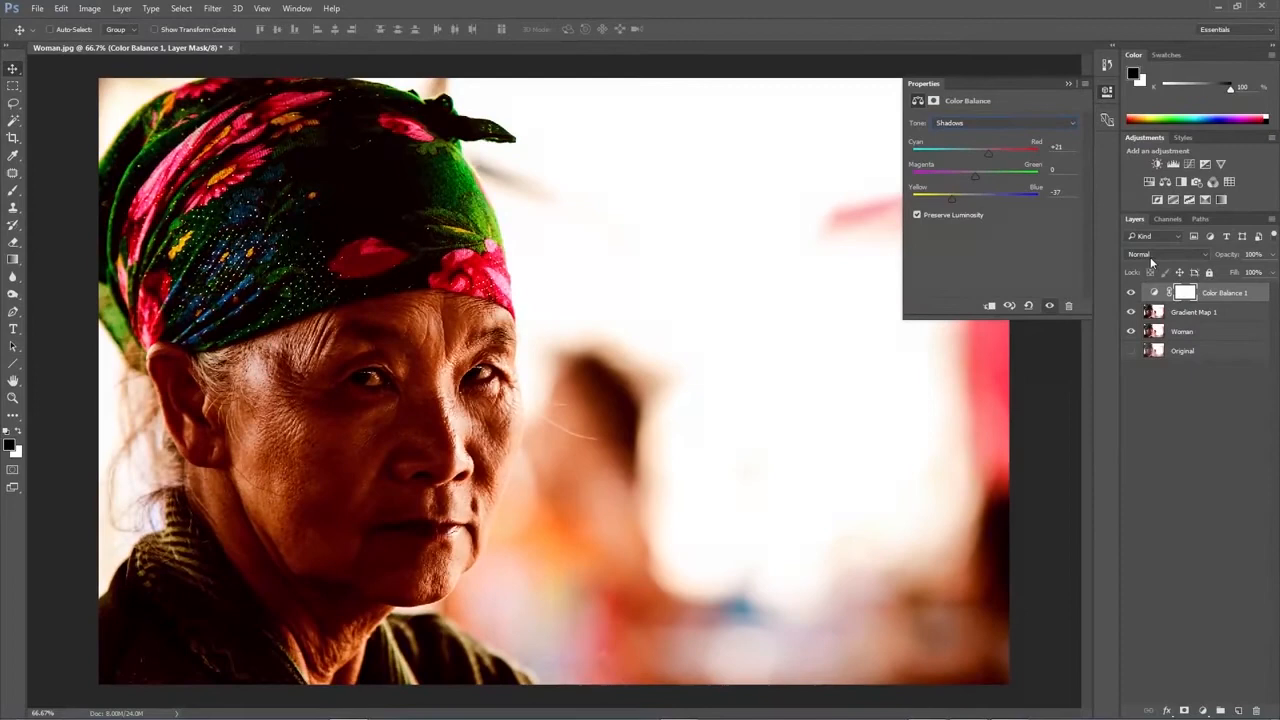
Set the Color Balance layer to Multiply blending at 37% opacity and compare the photo with and without it
click(1151, 258)
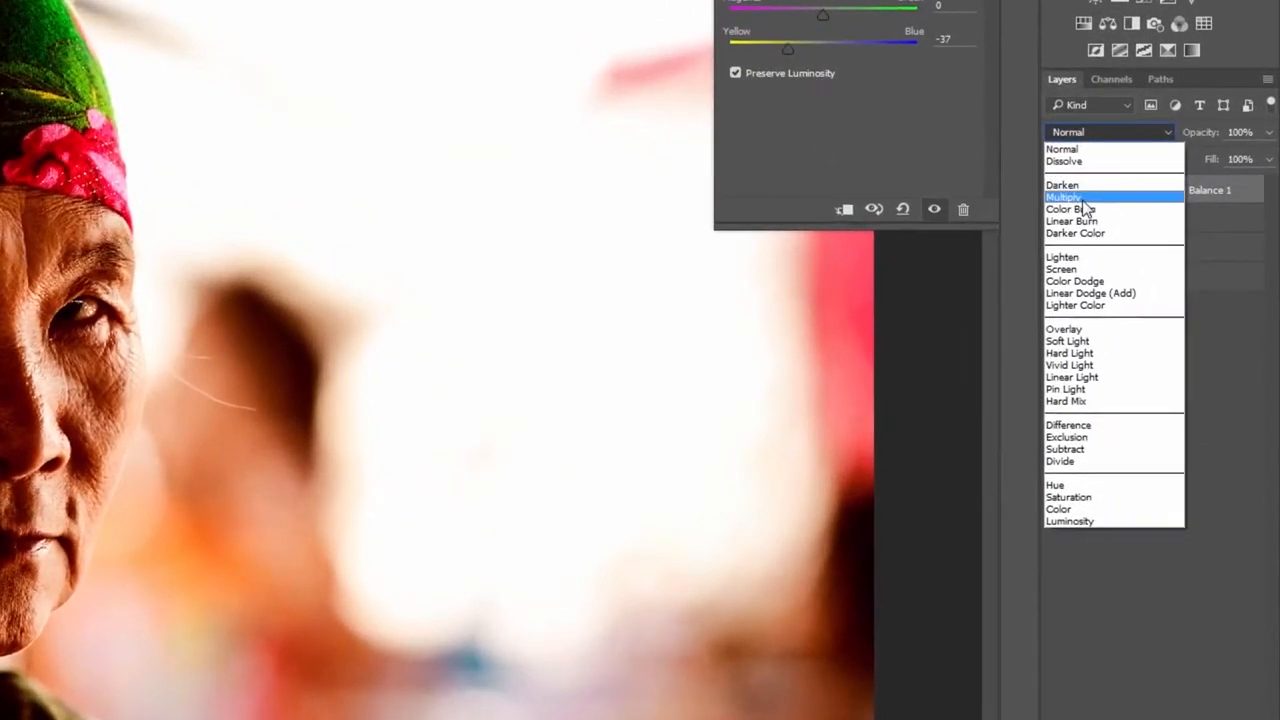
click(1137, 297)
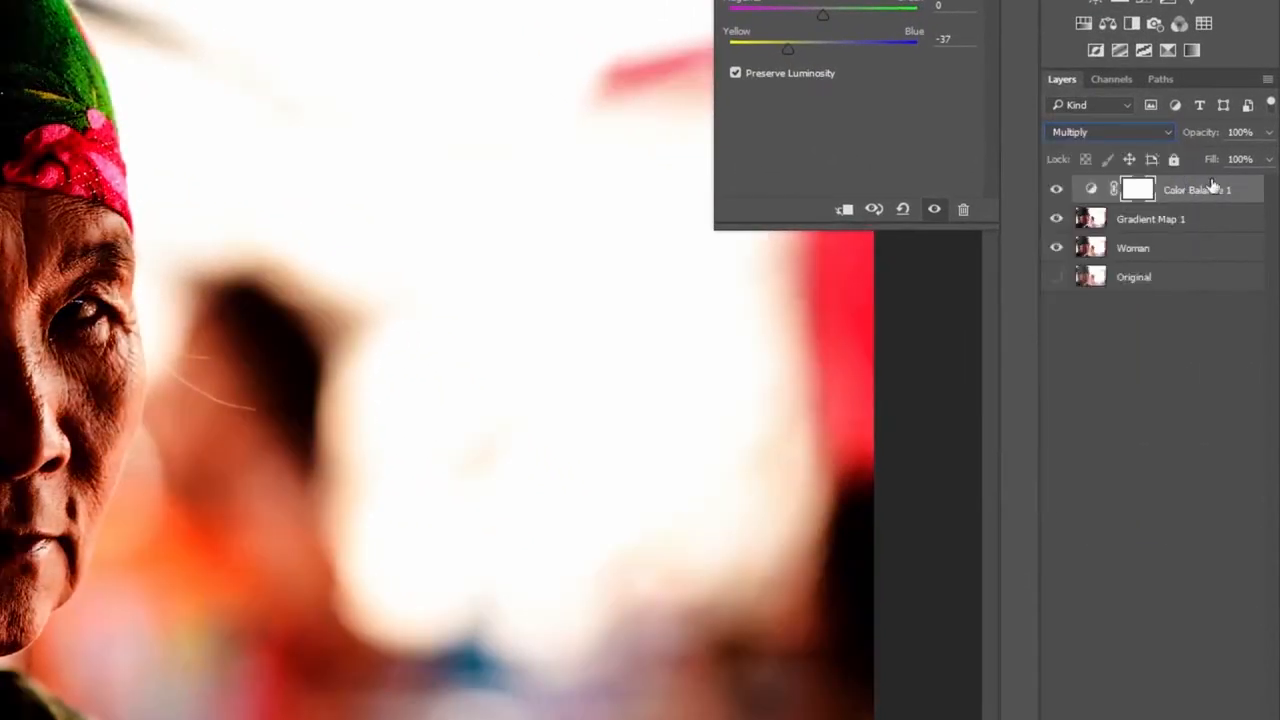
click(1269, 132)
drag(1270, 159, 1207, 160)
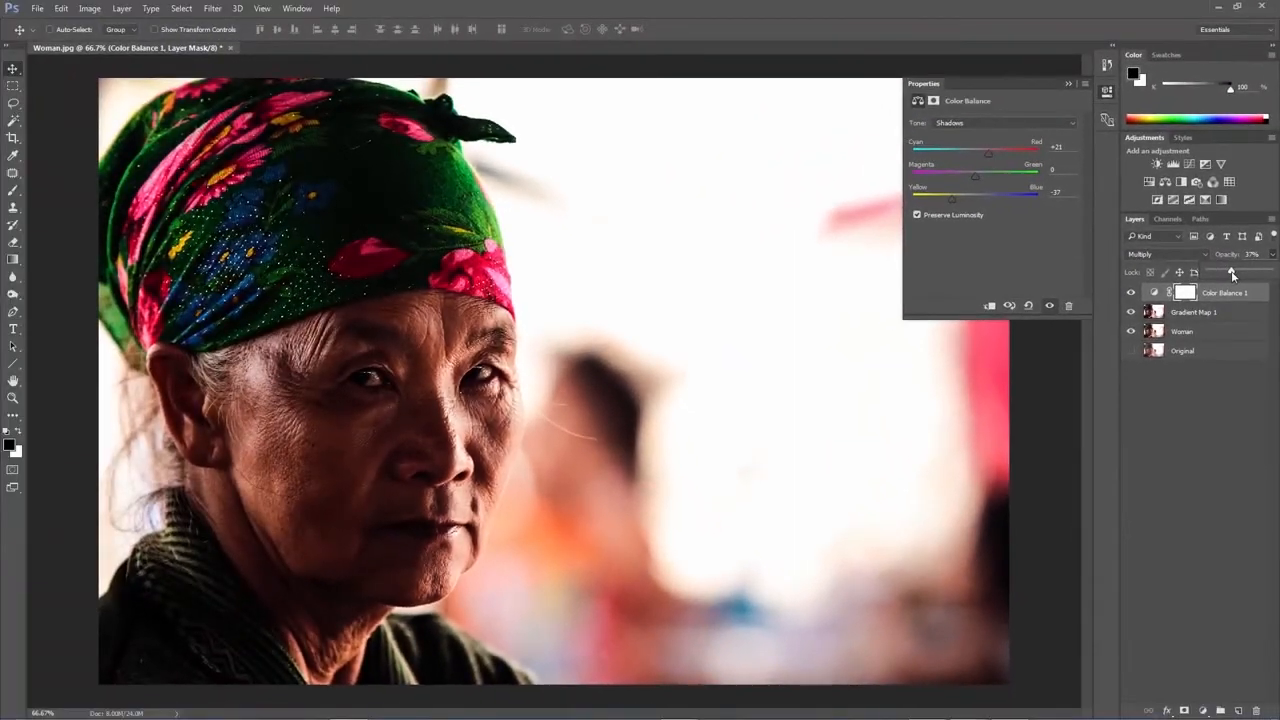
click(1132, 292)
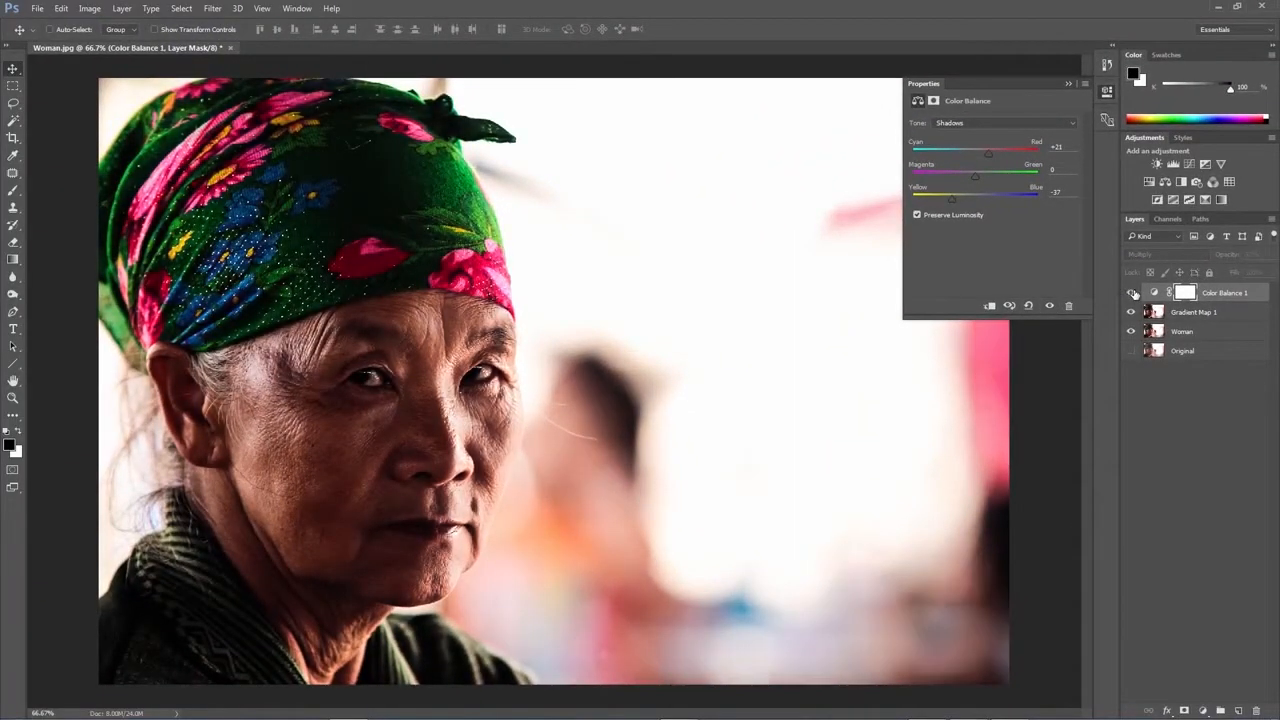
click(1132, 292)
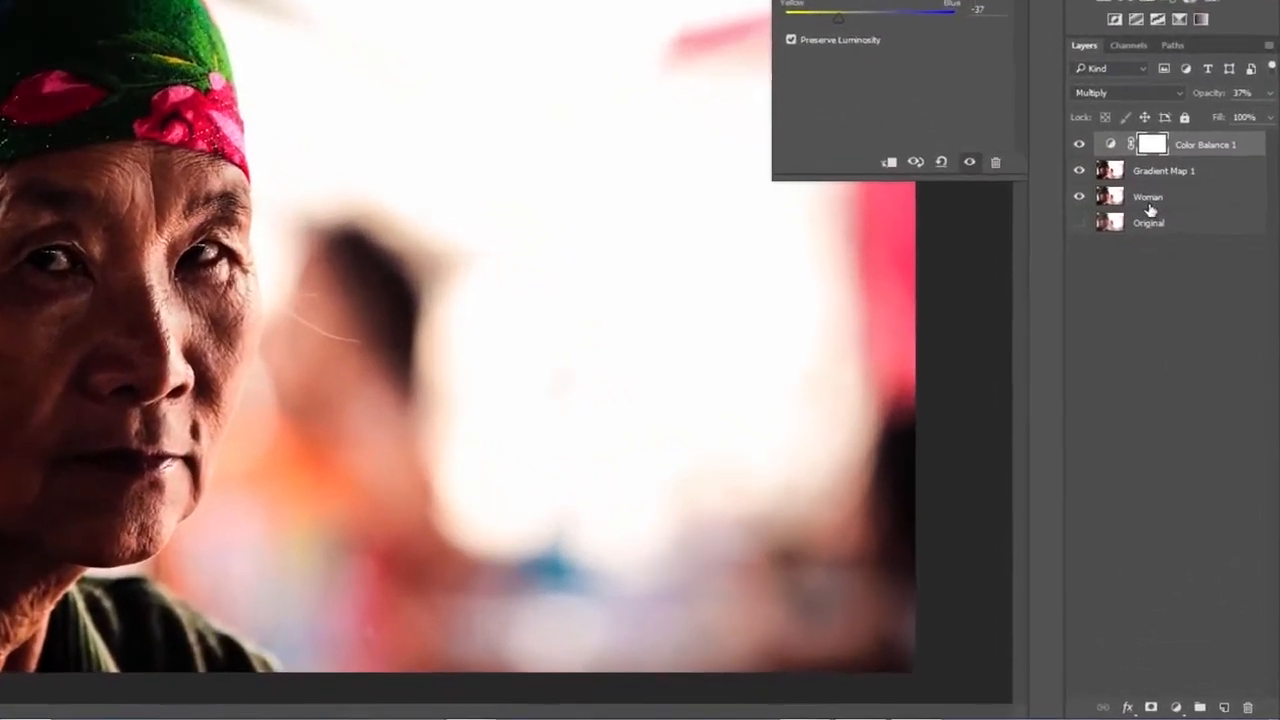
Duplicate the Woman layer, move the copy to the top of the layer stack and rename it Details
click(1198, 333)
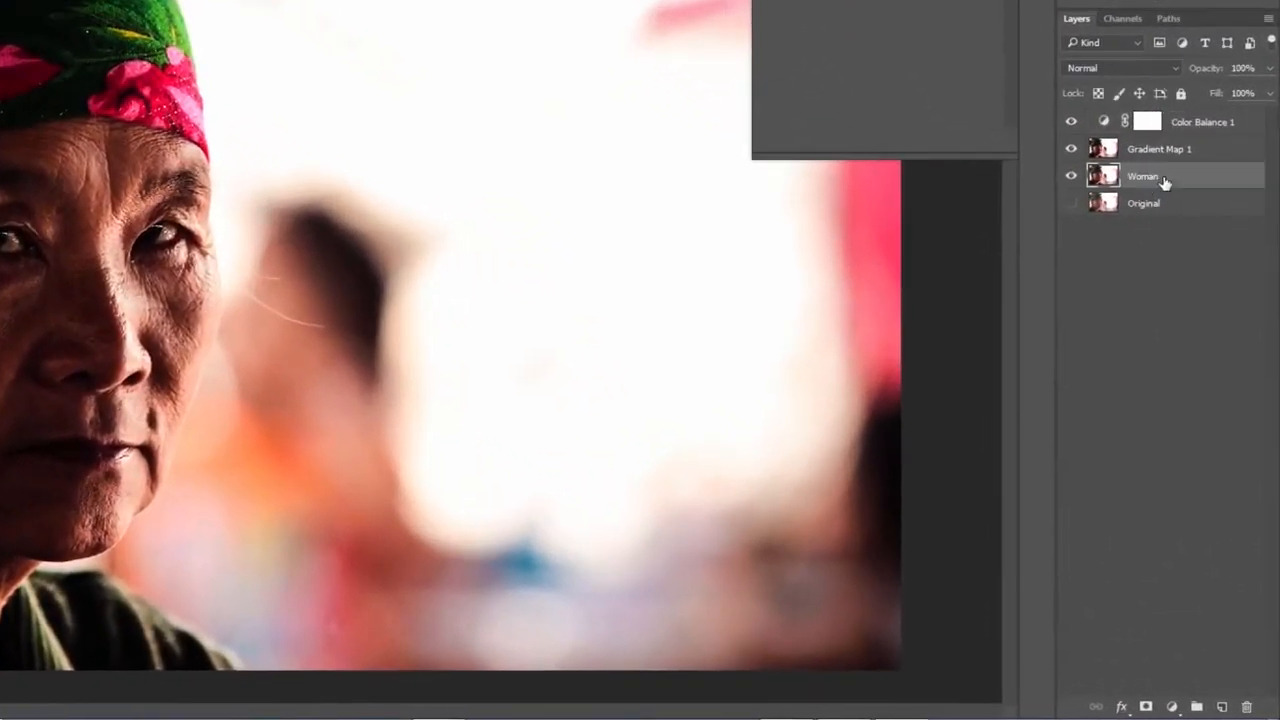
drag(1165, 180, 1221, 706)
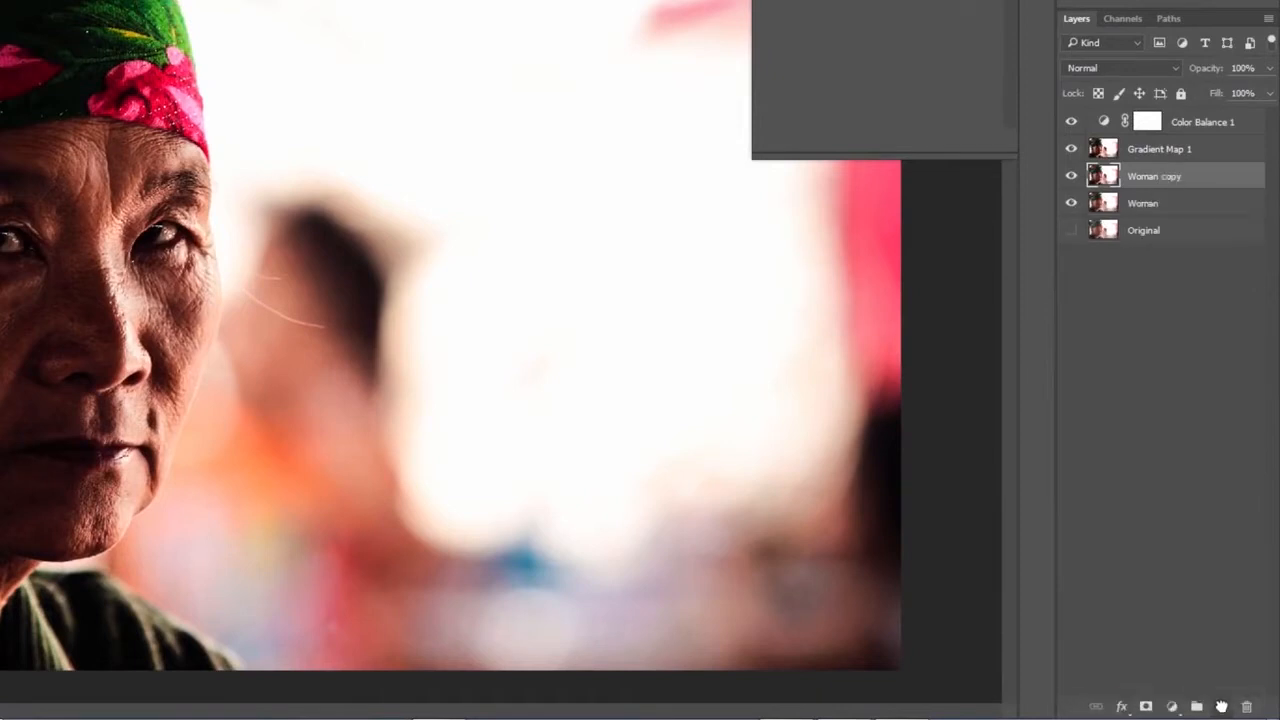
drag(1191, 177, 1186, 120)
double_click(1155, 122)
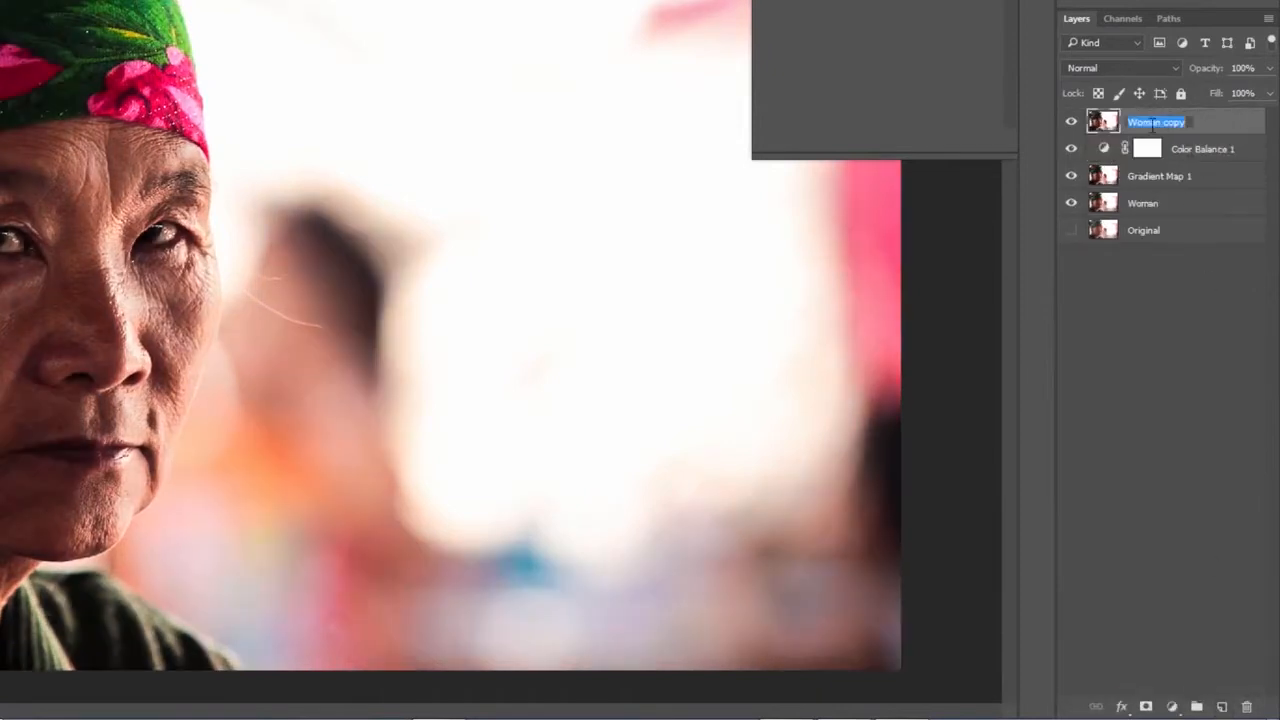
text(Details)
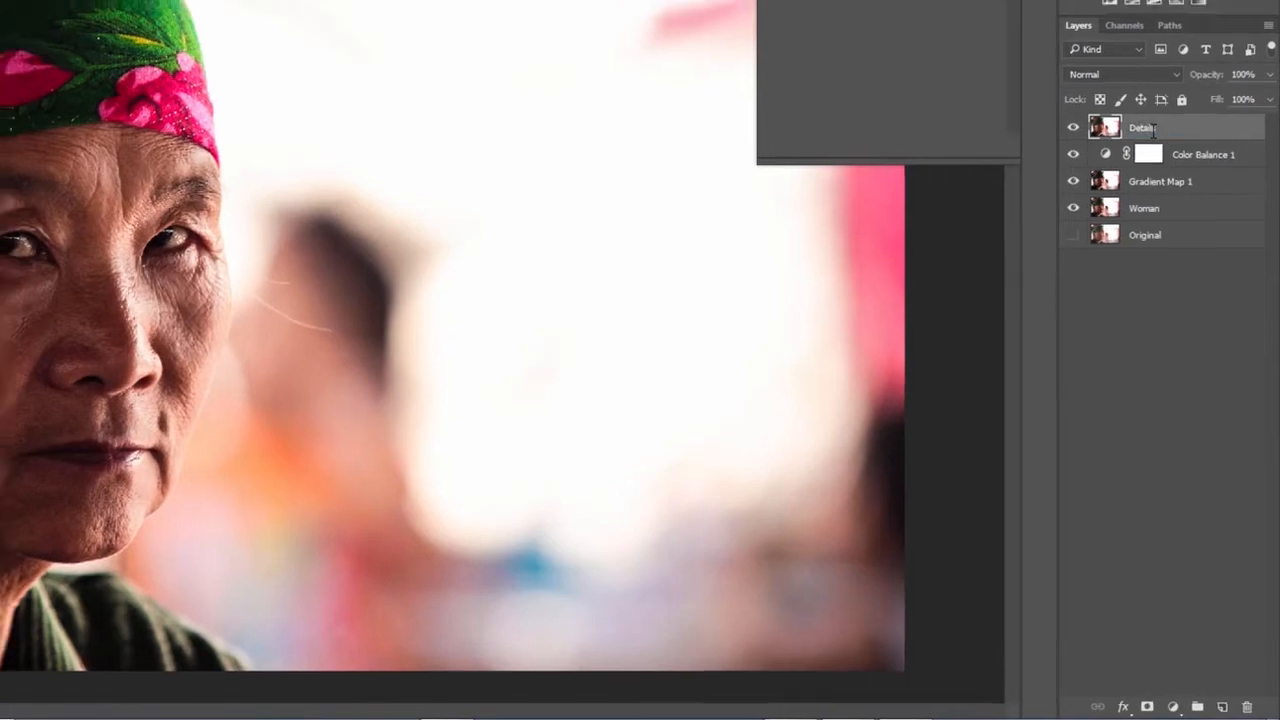
key(Return)
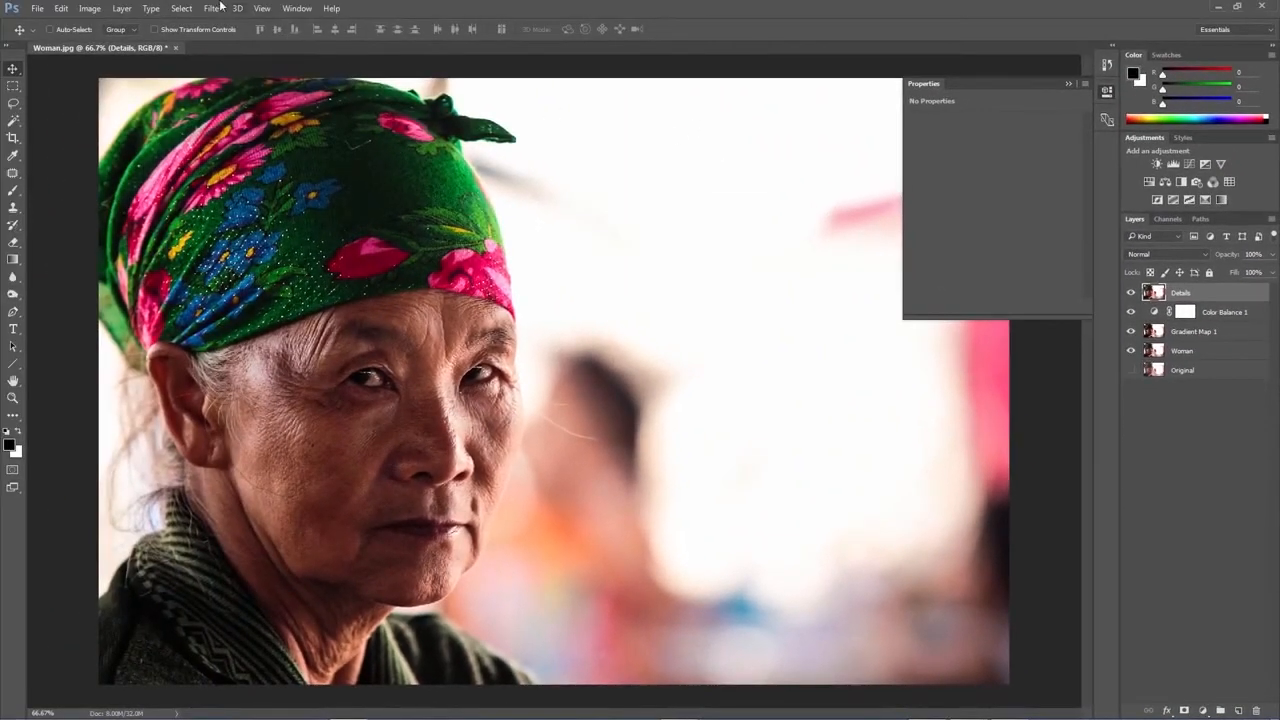
Apply a High Pass filter to the Details layer with a small radius that brings out the fine facial texture
click(214, 8)
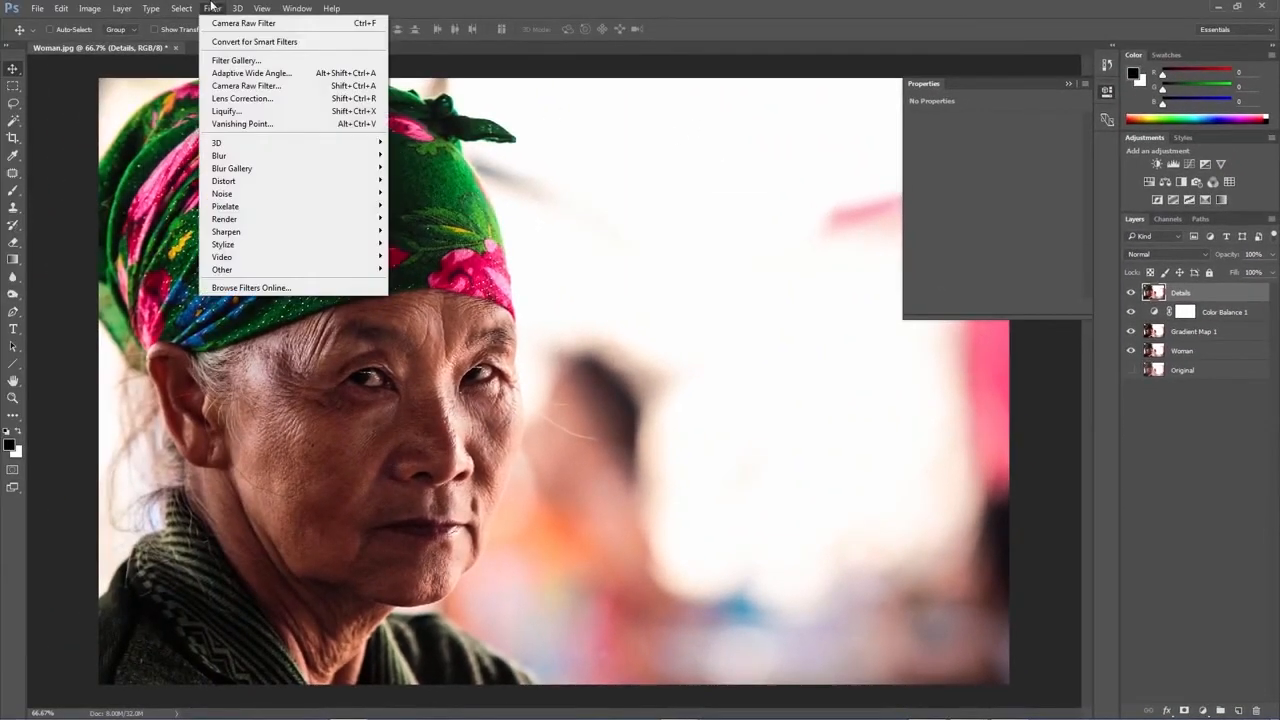
mouse_move(297, 272)
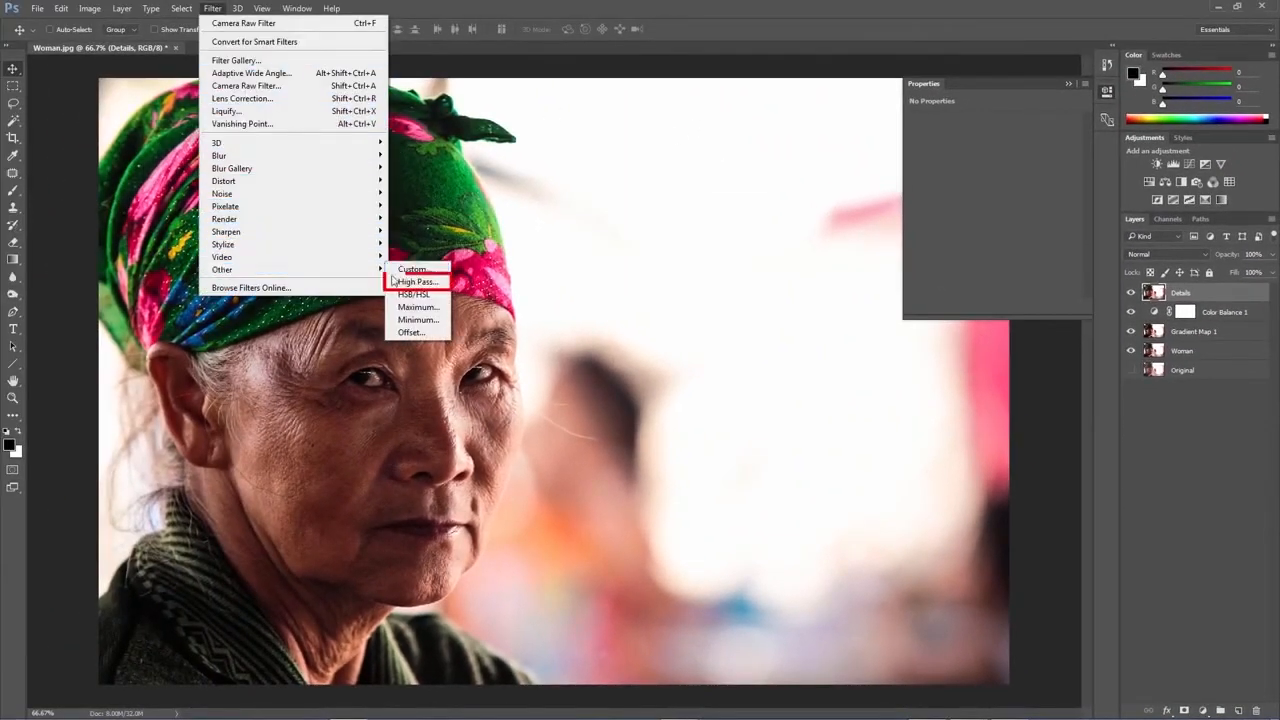
click(405, 283)
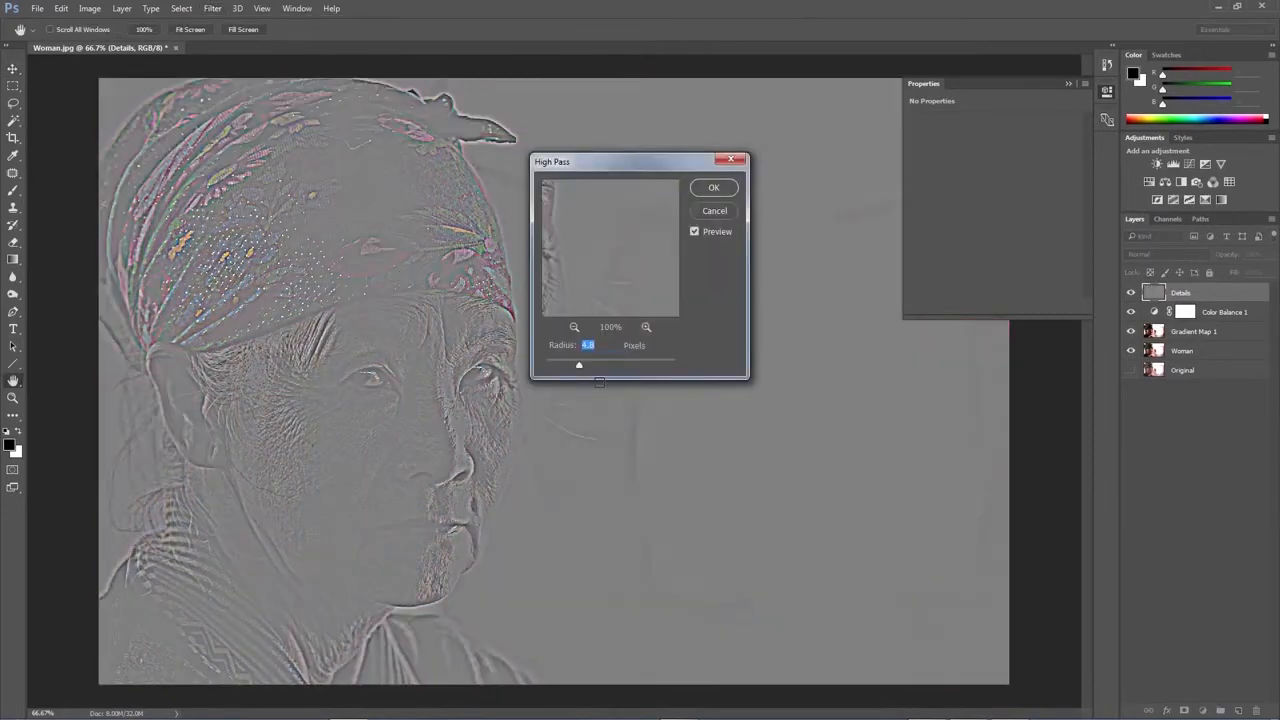
mouse_move(575, 368)
mouse_down()
mouse_move(560, 364)
mouse_move(604, 369)
mouse_move(583, 374)
mouse_up()
click(713, 188)
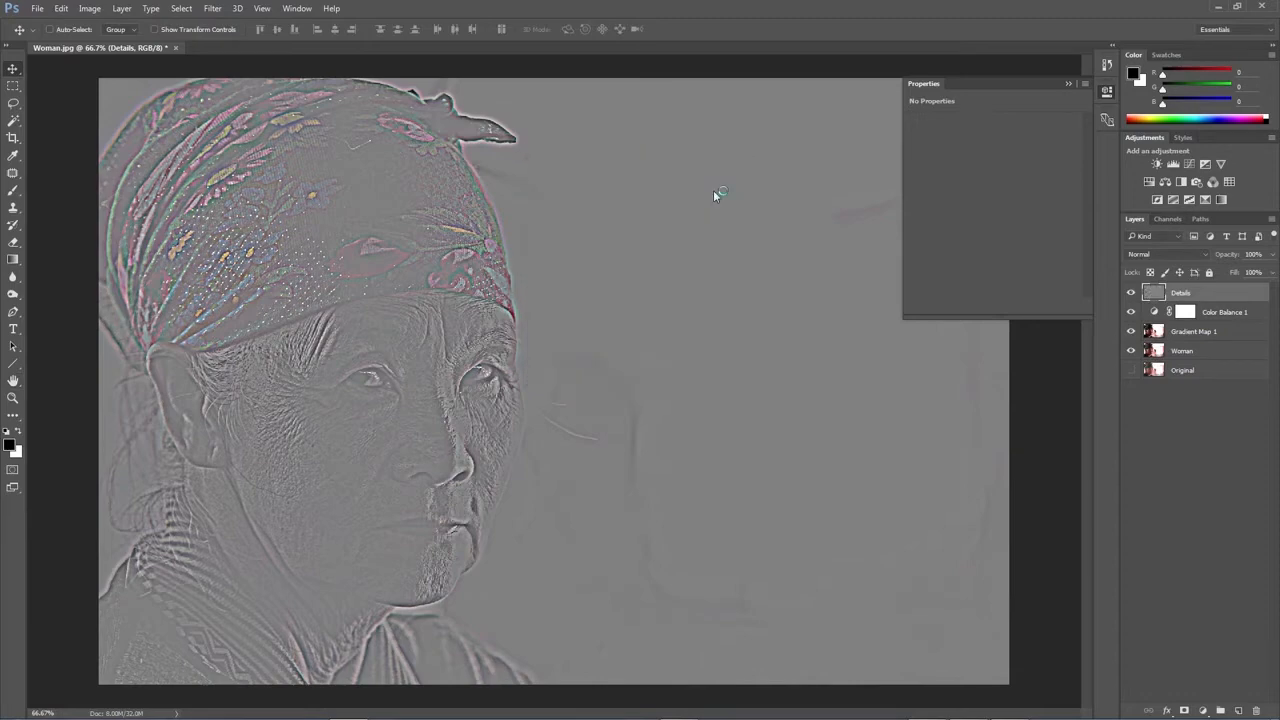
Blend the Details layer in Overlay mode at 72% opacity, comparing the photo with and without it
click(1163, 254)
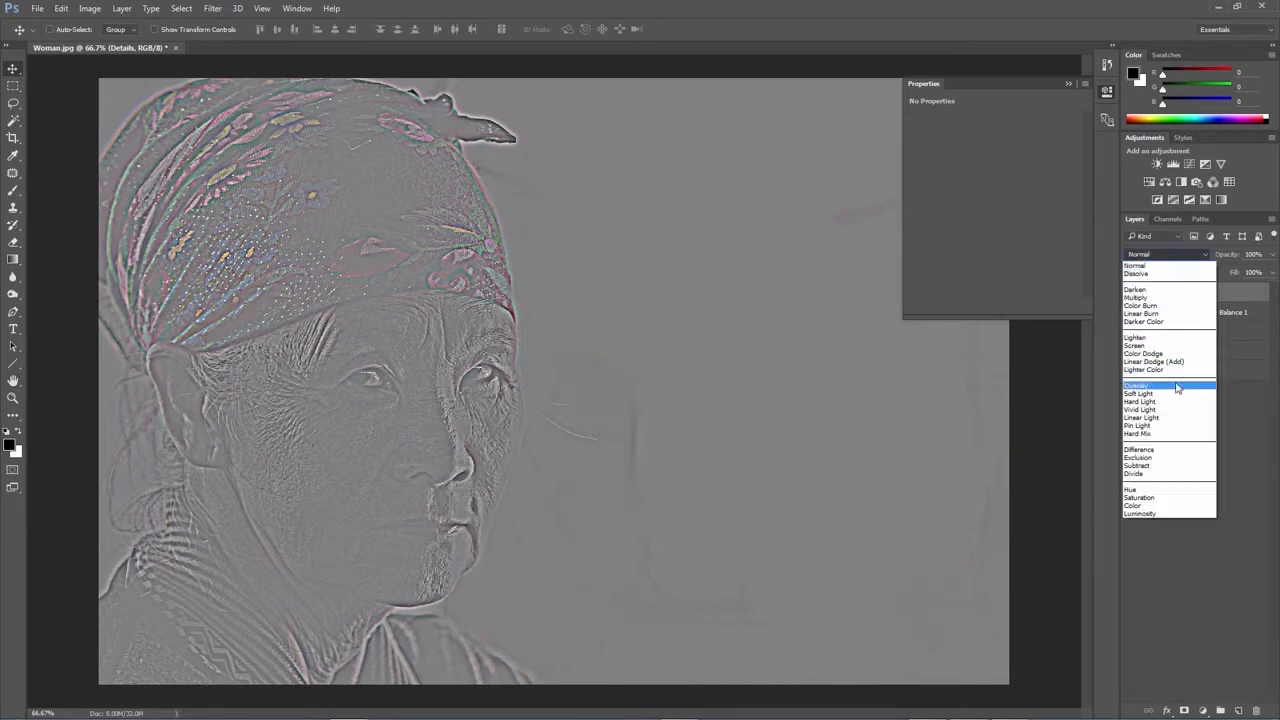
click(1177, 387)
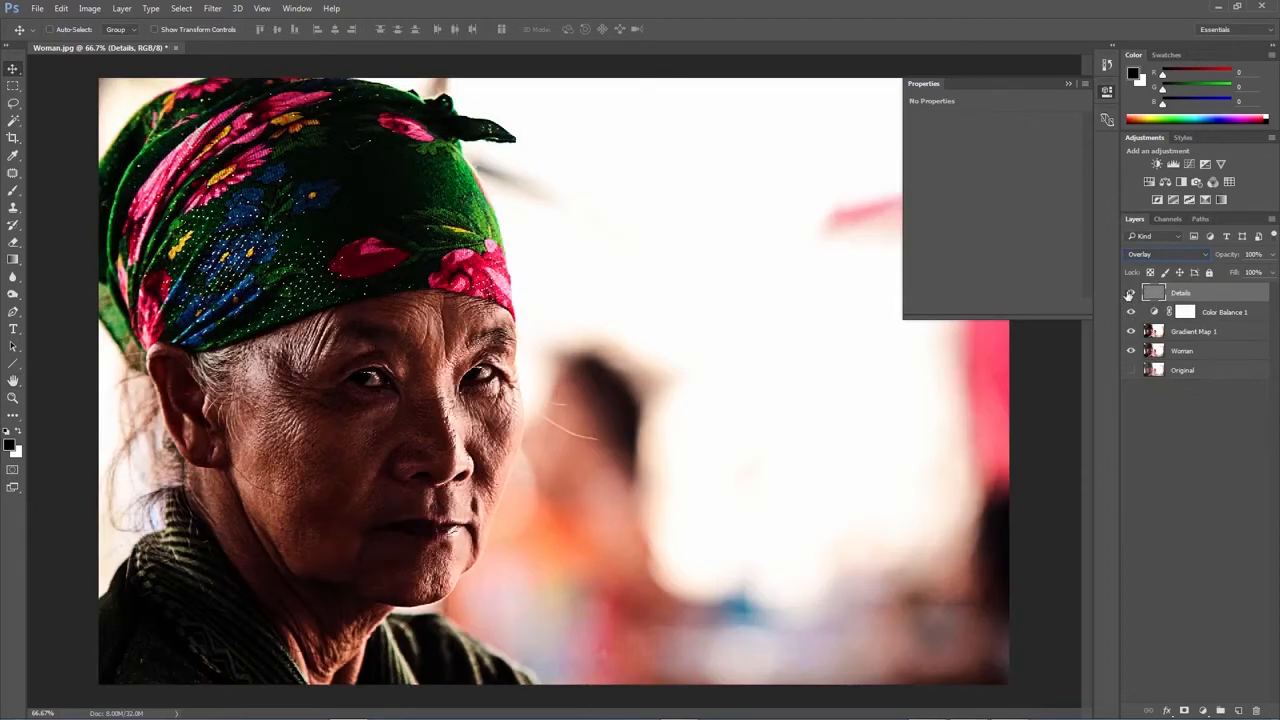
click(1129, 294)
click(1129, 294)
click(1129, 294)
click(1129, 294)
click(1273, 258)
drag(1262, 274, 1255, 276)
Duplicate the Details layer, rename the copy Wrinkles and give it an inverted, black layer mask
drag(1195, 294, 1243, 709)
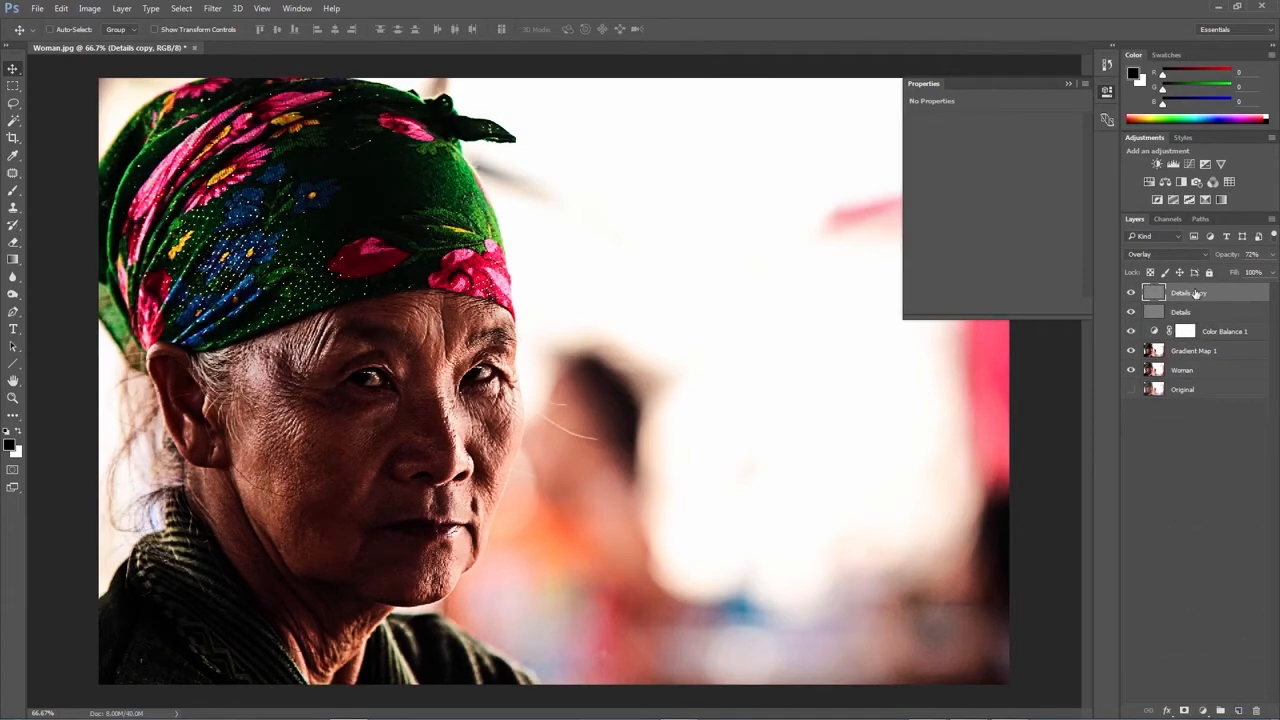
double_click(1196, 292)
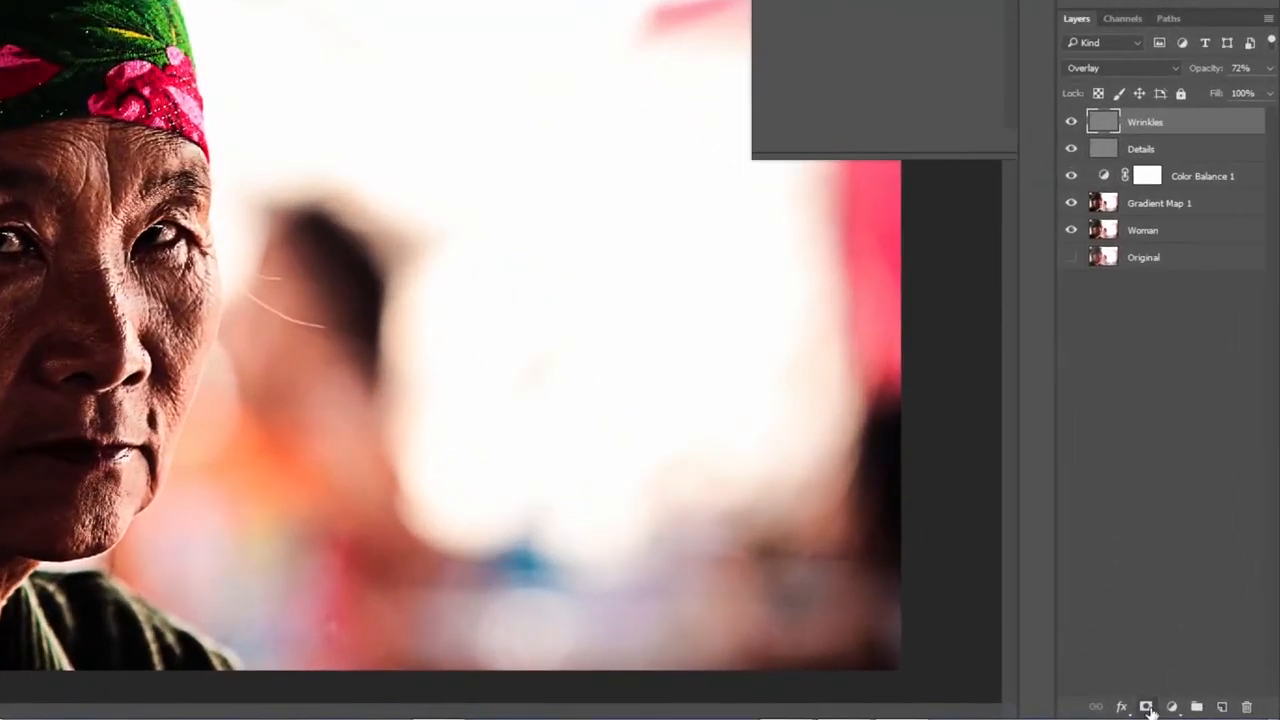
click(1171, 709)
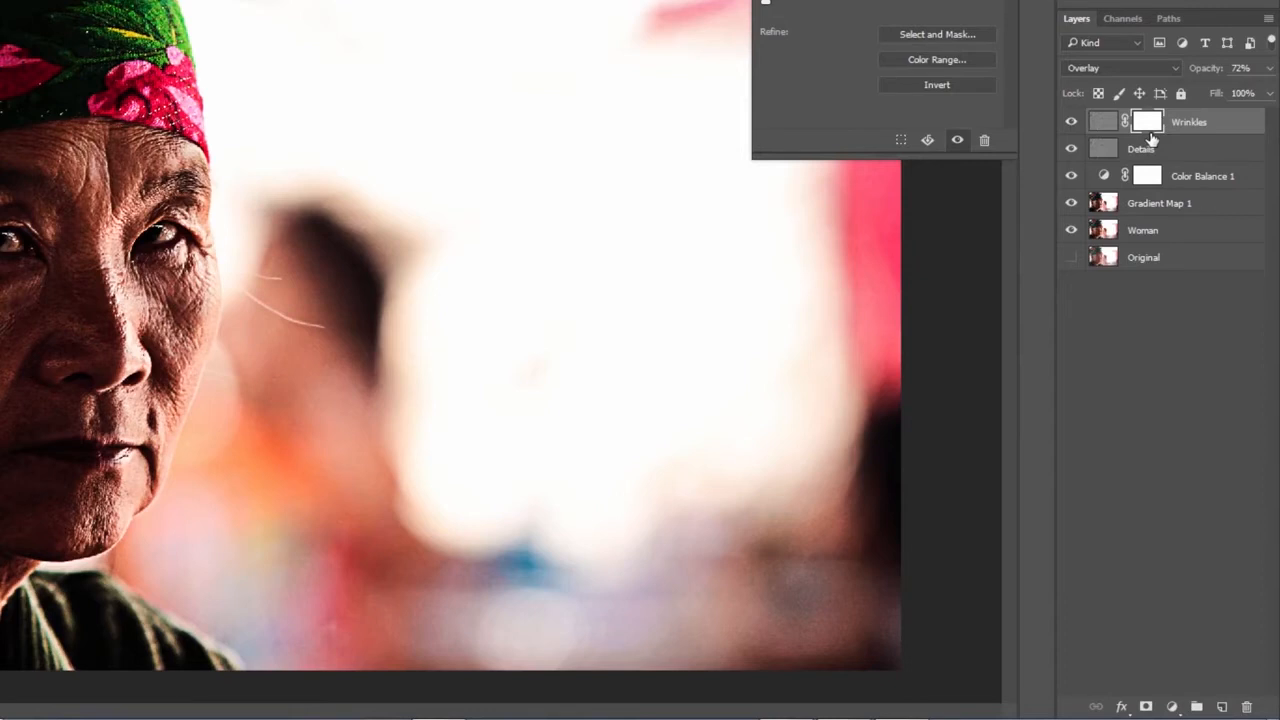
key(ctrl+i)
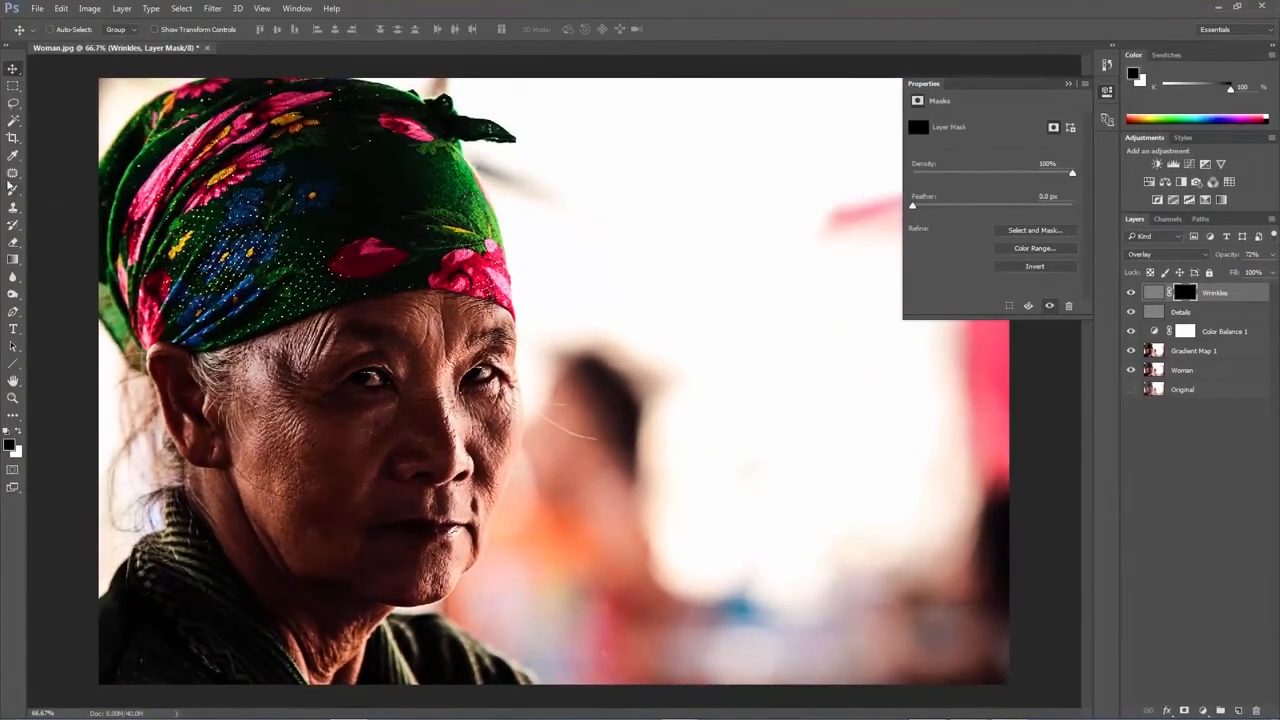
Paint white on the Wrinkles mask over the wrinkled areas of the face with the Brush tool and lower the layer's opacity
click(15, 191)
click(18, 436)
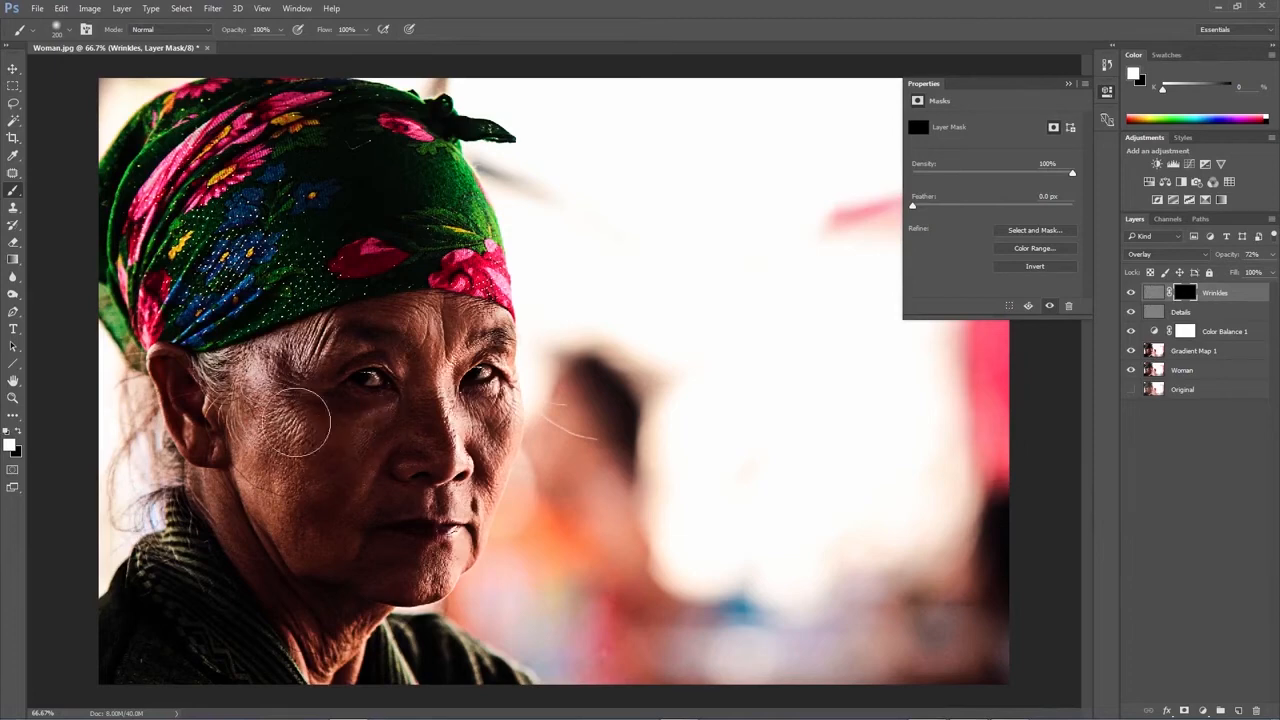
drag(451, 339, 448, 350)
click(1270, 259)
drag(1256, 274, 1240, 274)
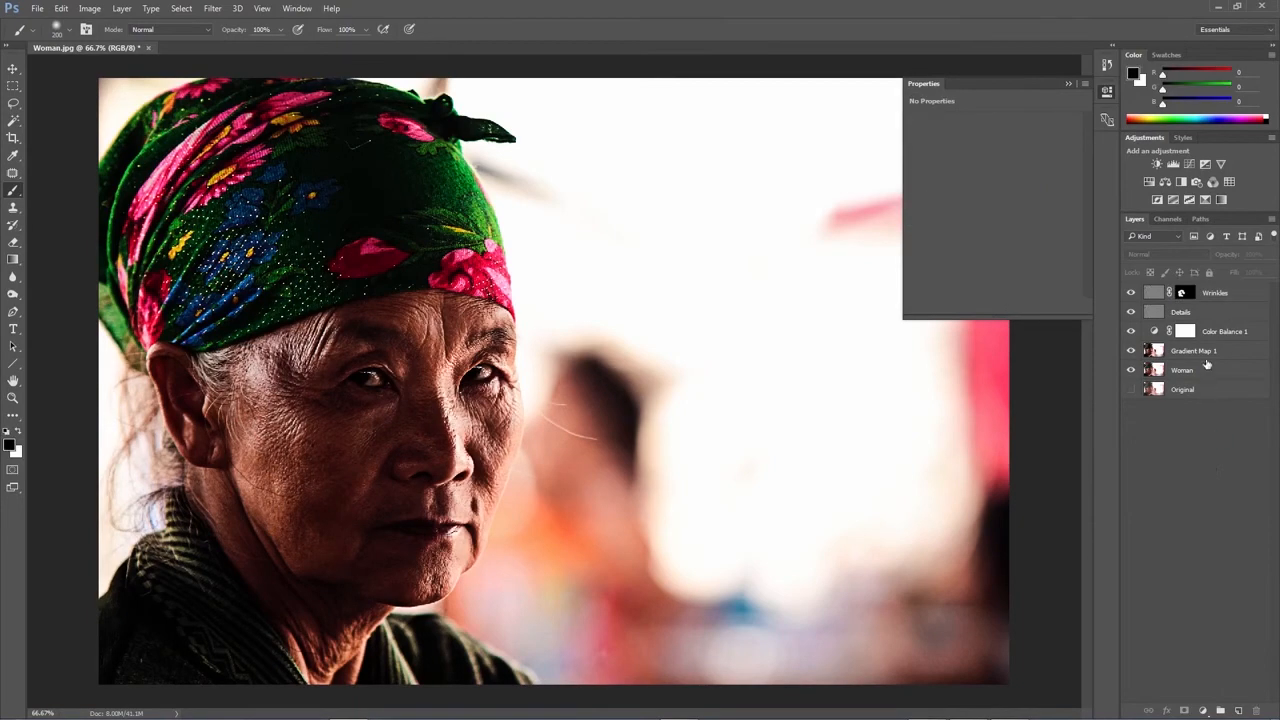
Duplicate the Woman layer, place the copy above the Wrinkles layer and rename it Eyes
click(1205, 357)
click(1202, 371)
drag(1202, 371, 1238, 710)
drag(1213, 374, 1189, 294)
double_click(1189, 293)
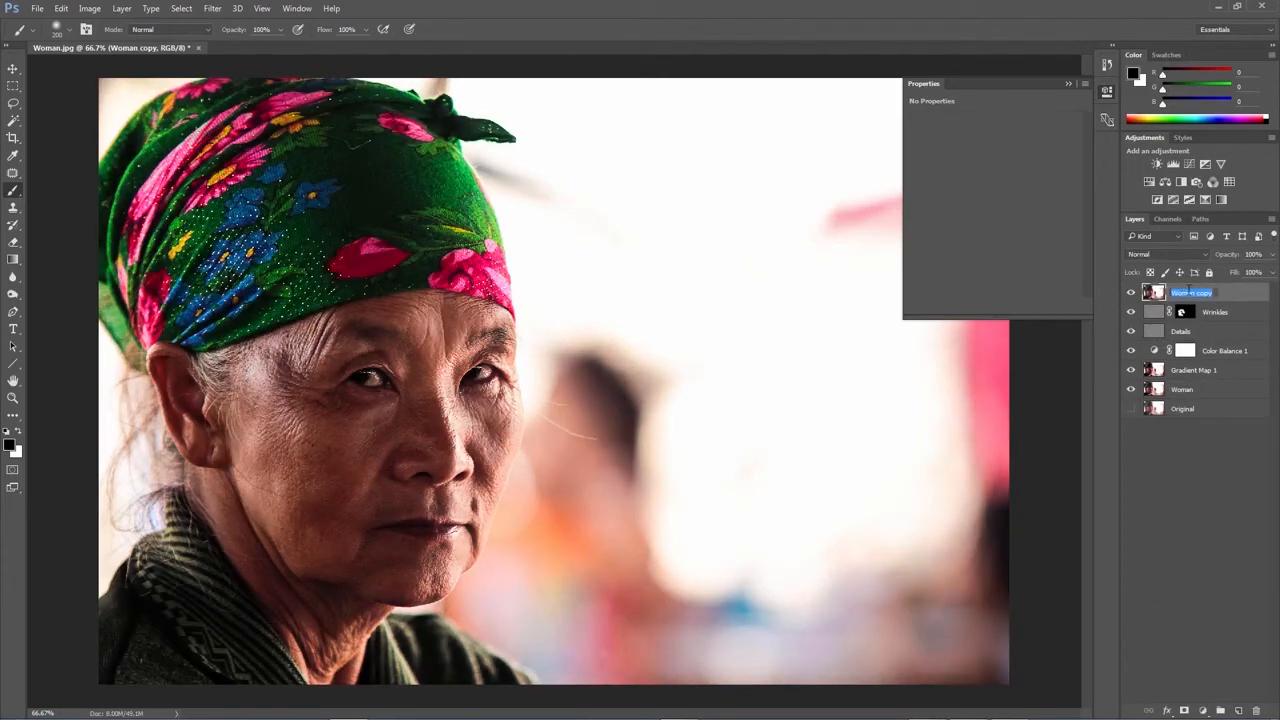
text(Eyes)
key(Return)
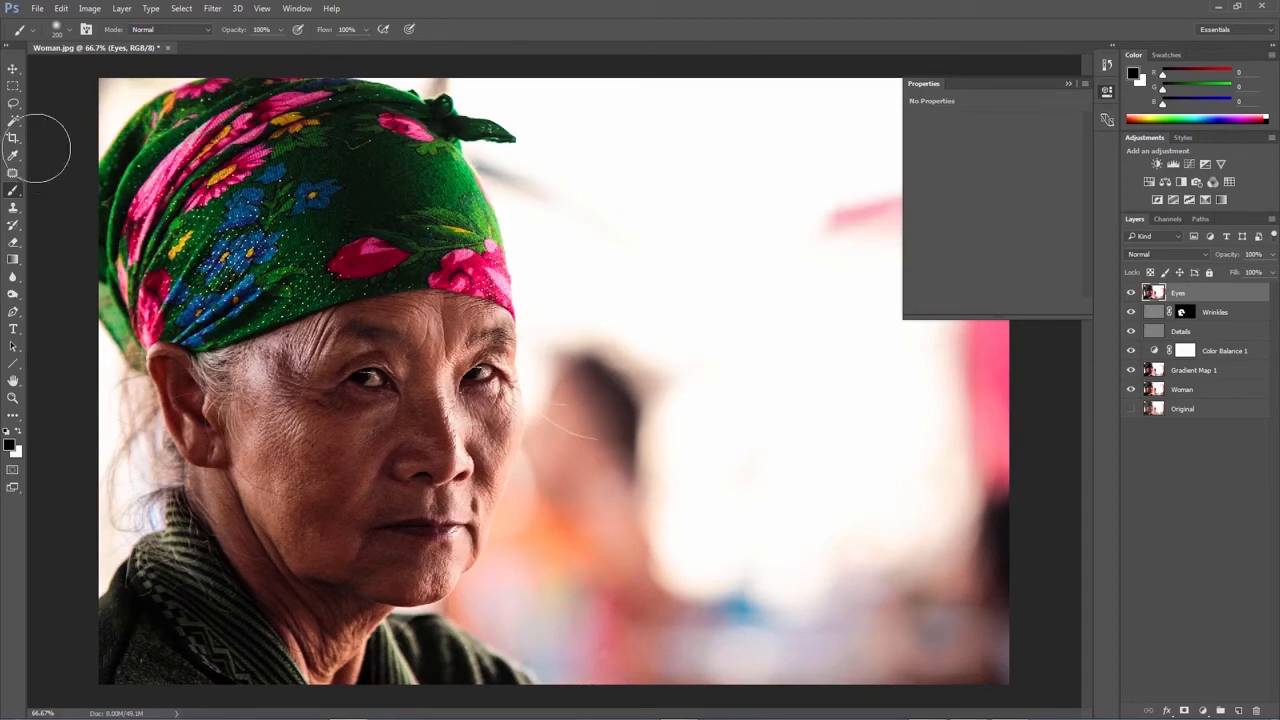
Outline both of the woman's eyes with the Lasso tool and add a layer mask limiting the Eyes layer to that selection
click(13, 103)
click(54, 105)
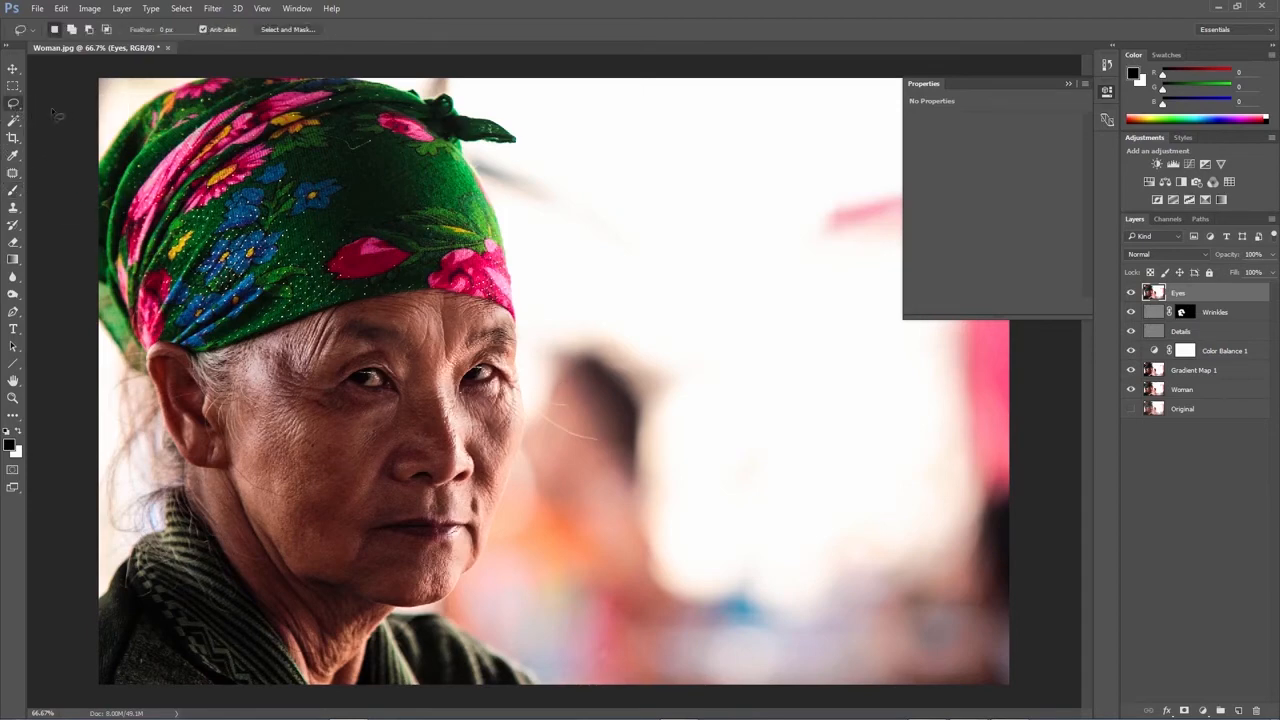
key(ctrl+plus)
key(ctrl+plus)
drag(188, 323, 403, 318)
mouse_move(170, 365)
mouse_down()
mouse_move(278, 369)
mouse_move(260, 396)
mouse_move(200, 393)
mouse_move(165, 368)
mouse_up()
mouse_move(520, 368)
mouse_down()
mouse_move(550, 337)
mouse_move(590, 338)
mouse_move(520, 368)
mouse_up()
key(ctrl+0)
click(1184, 710)
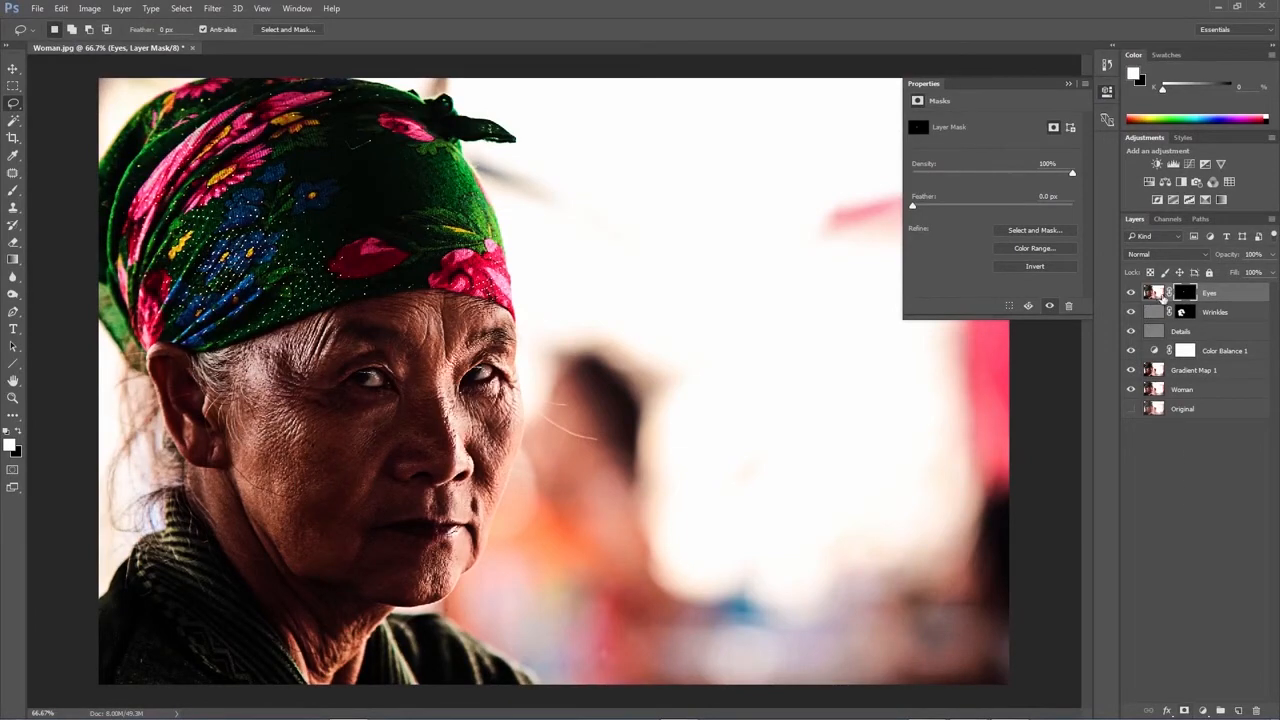
Sharpen the image of the Eyes layer using Unsharp Mask with a 60% amount, 3.1-pixel radius and threshold 0
click(1155, 292)
click(187, 11)
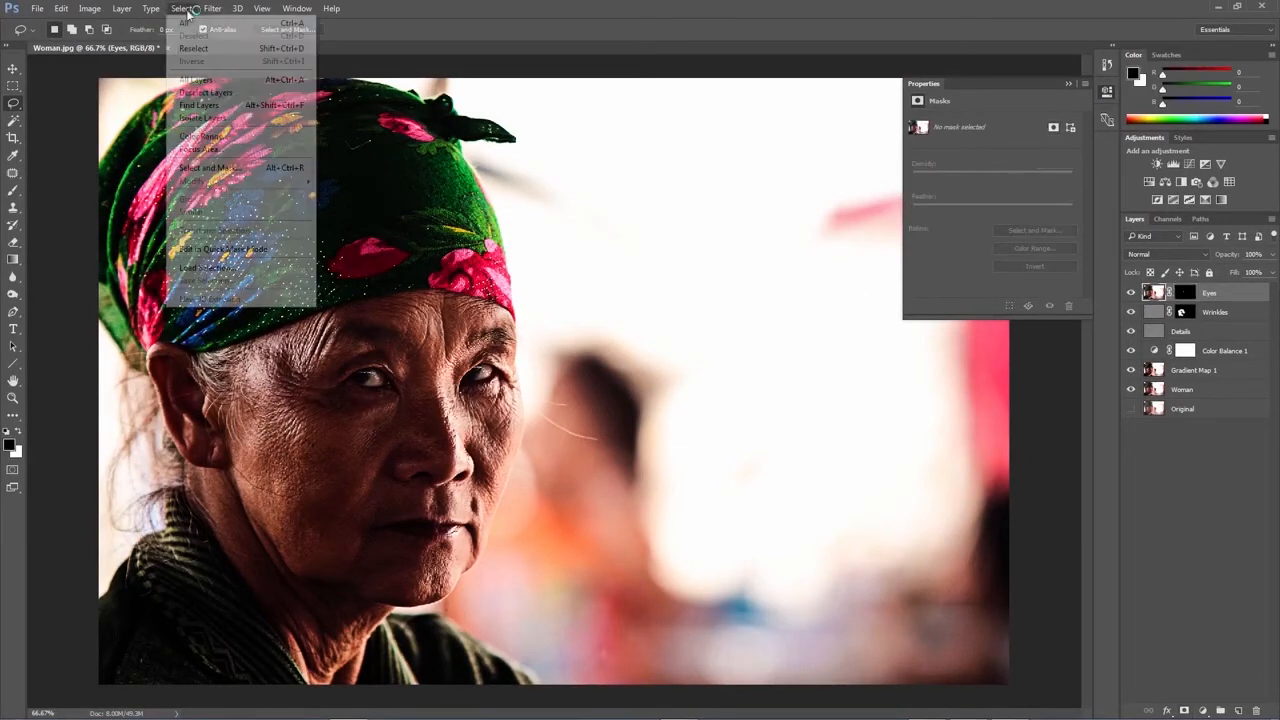
mouse_move(209, 11)
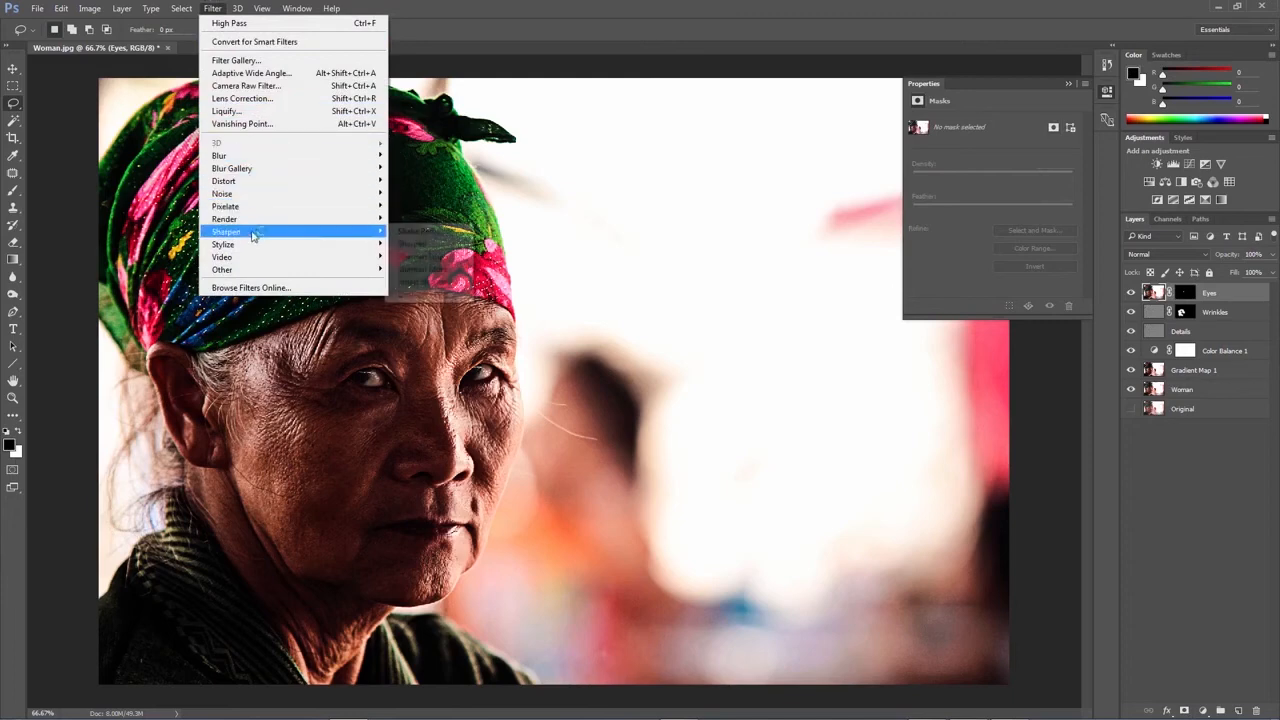
mouse_move(240, 231)
click(410, 295)
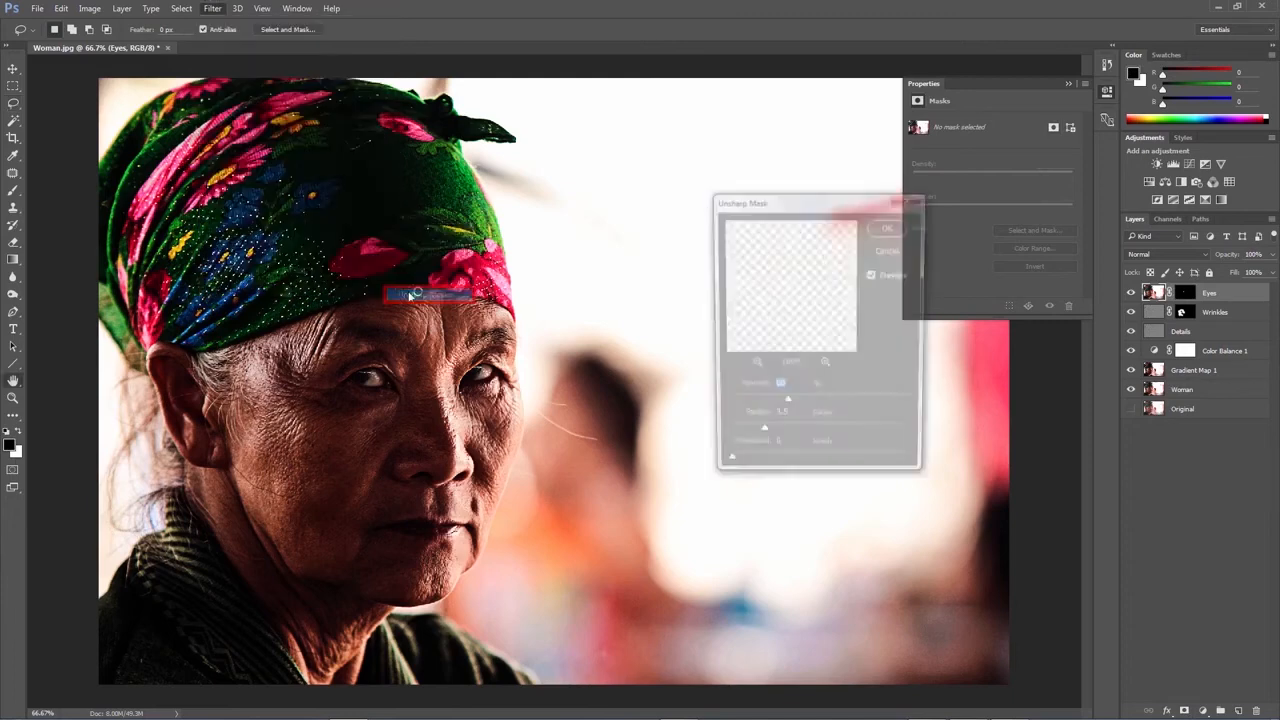
drag(761, 406, 757, 447)
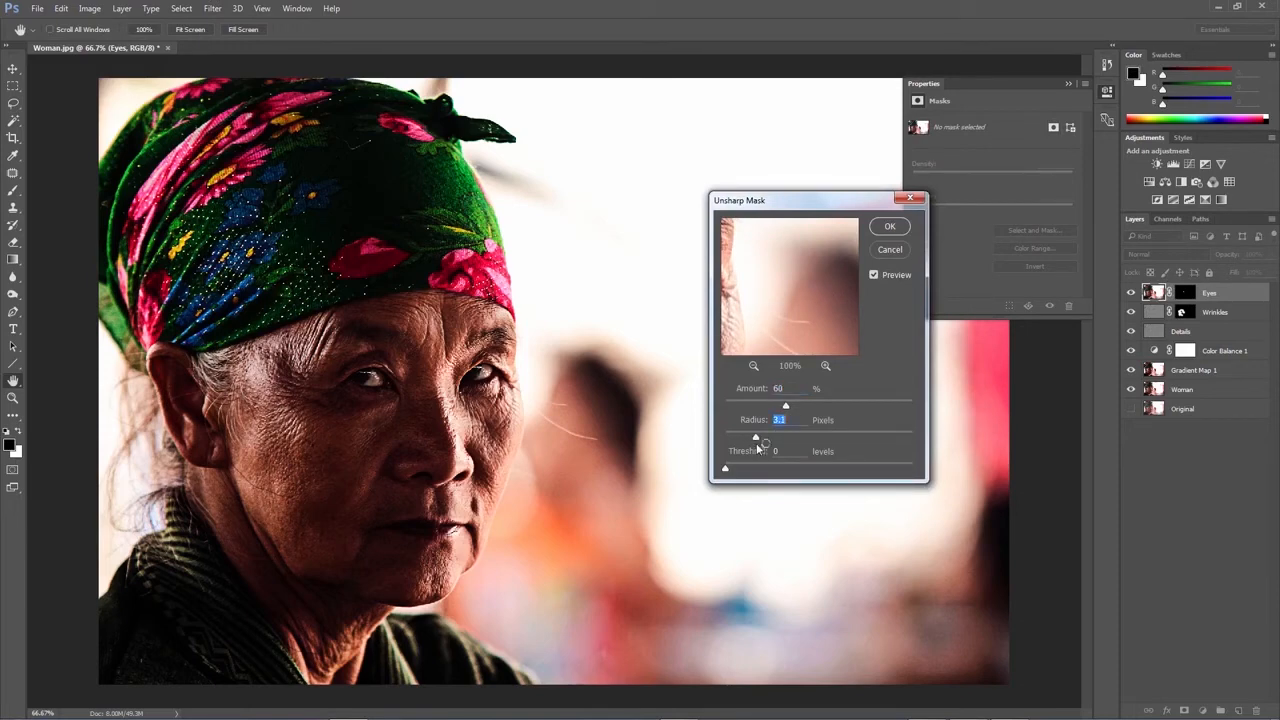
click(886, 226)
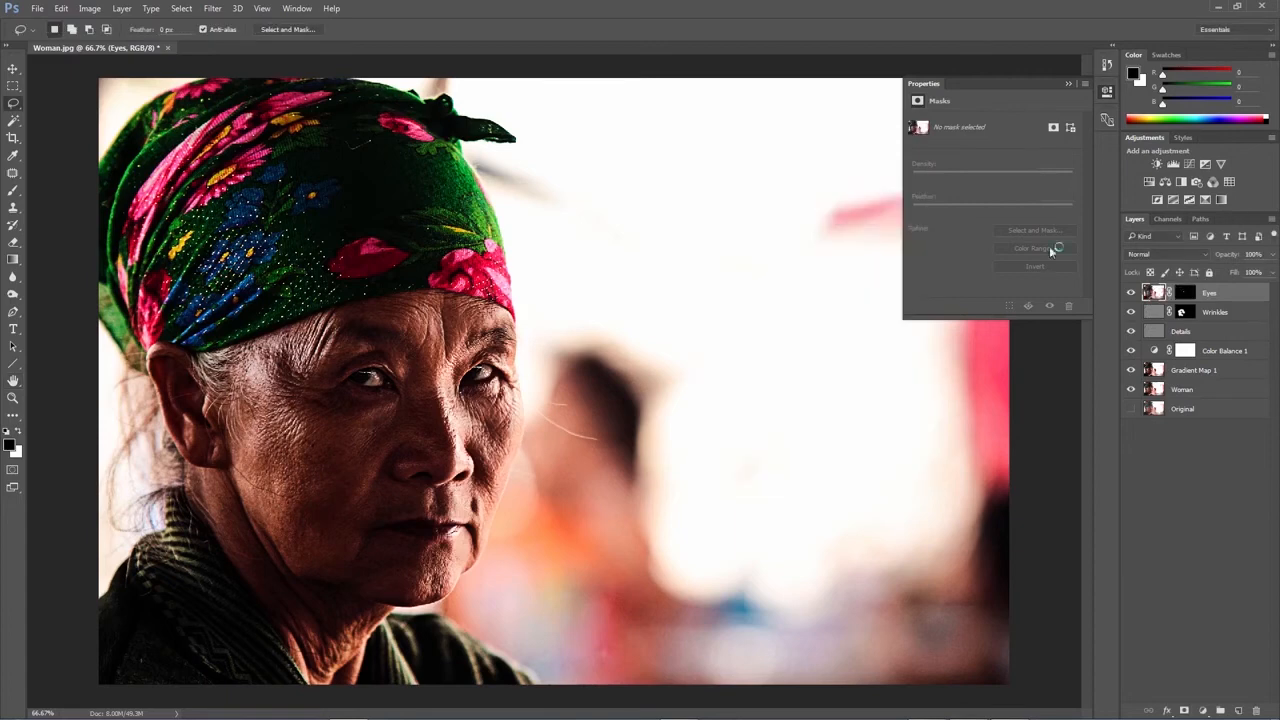
Compare the photo with and without the sharpened Eyes layer and lower its opacity to 49%
click(1131, 292)
click(1132, 293)
click(1132, 293)
click(1132, 293)
click(1272, 254)
drag(1268, 272, 1240, 278)
Add a Levels adjustment layer clipped to the Eyes layer and slightly darken its midtones
click(1203, 710)
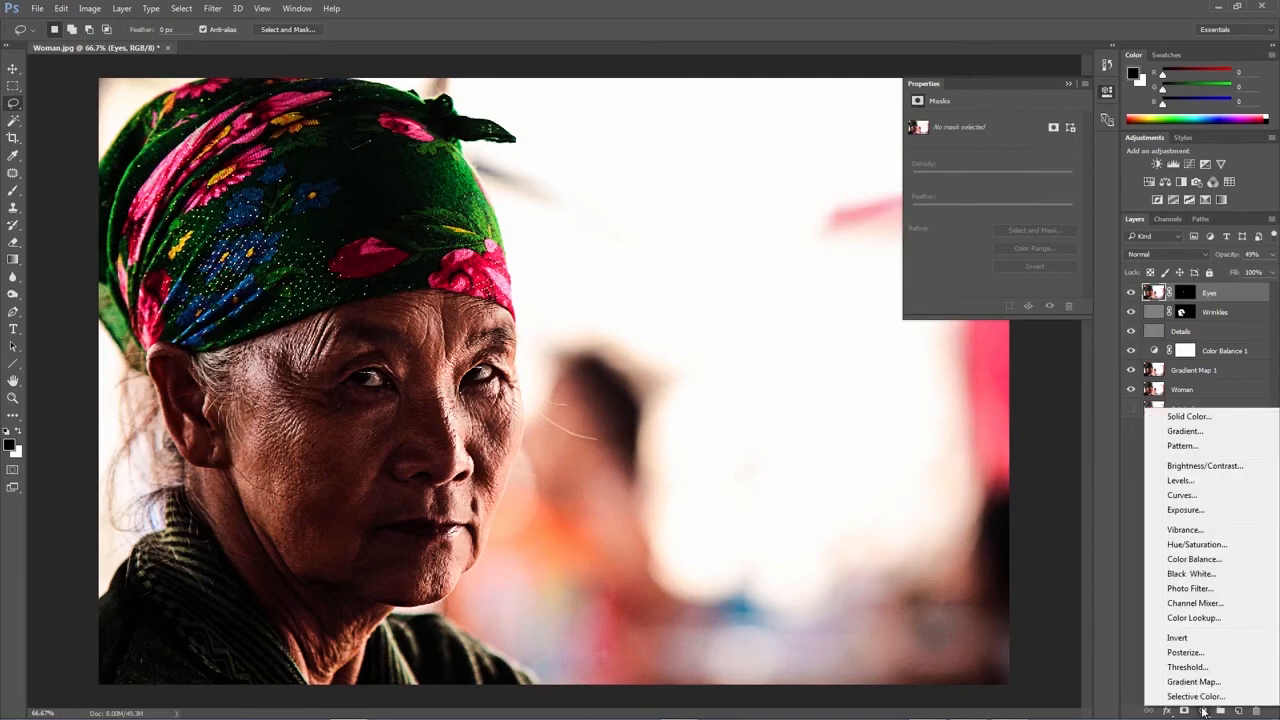
click(1182, 480)
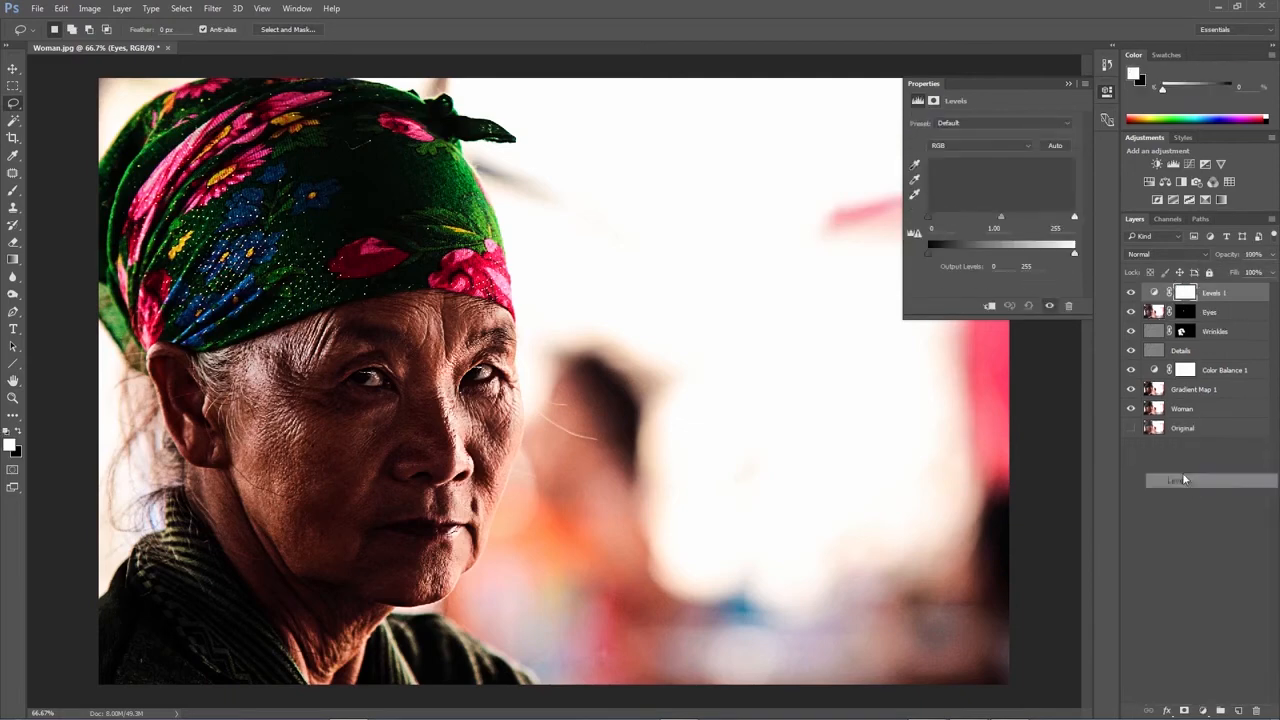
click(989, 305)
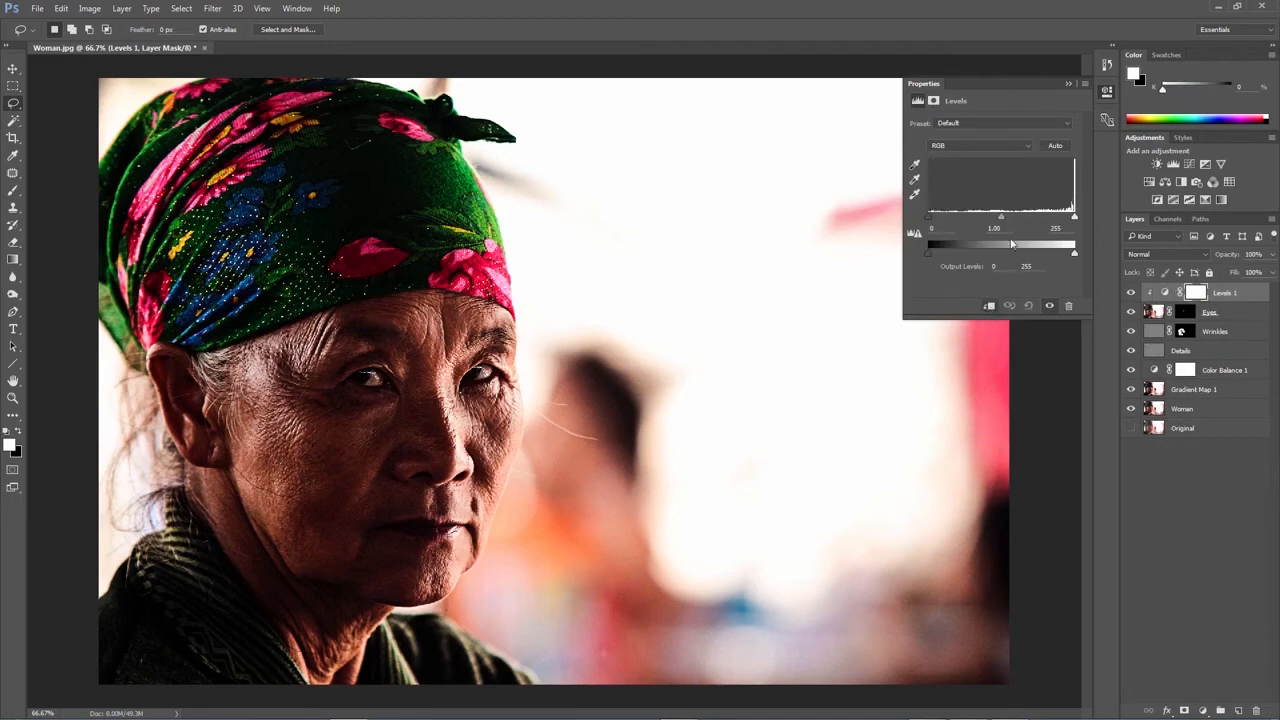
drag(1074, 217, 1019, 221)
click(1188, 494)
click(1225, 293)
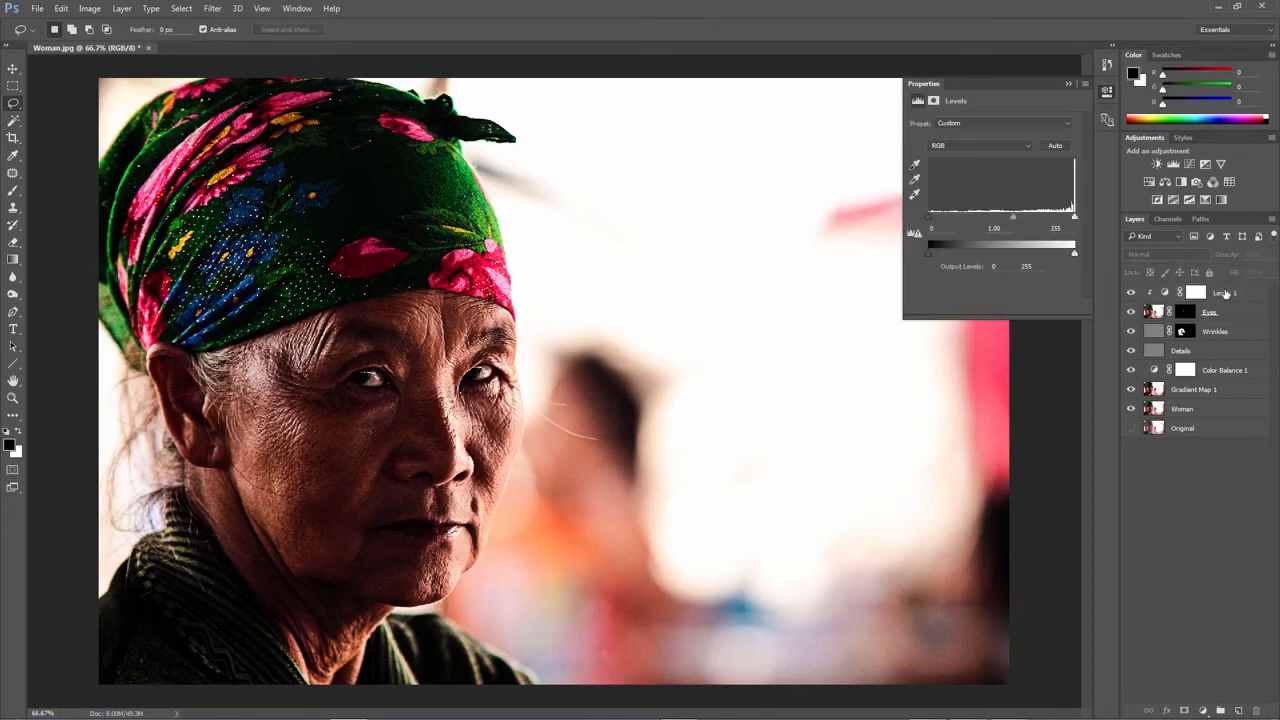
Add a Gradient Map adjustment layer above the Levels layer using the Violet, Orange preset
click(1202, 711)
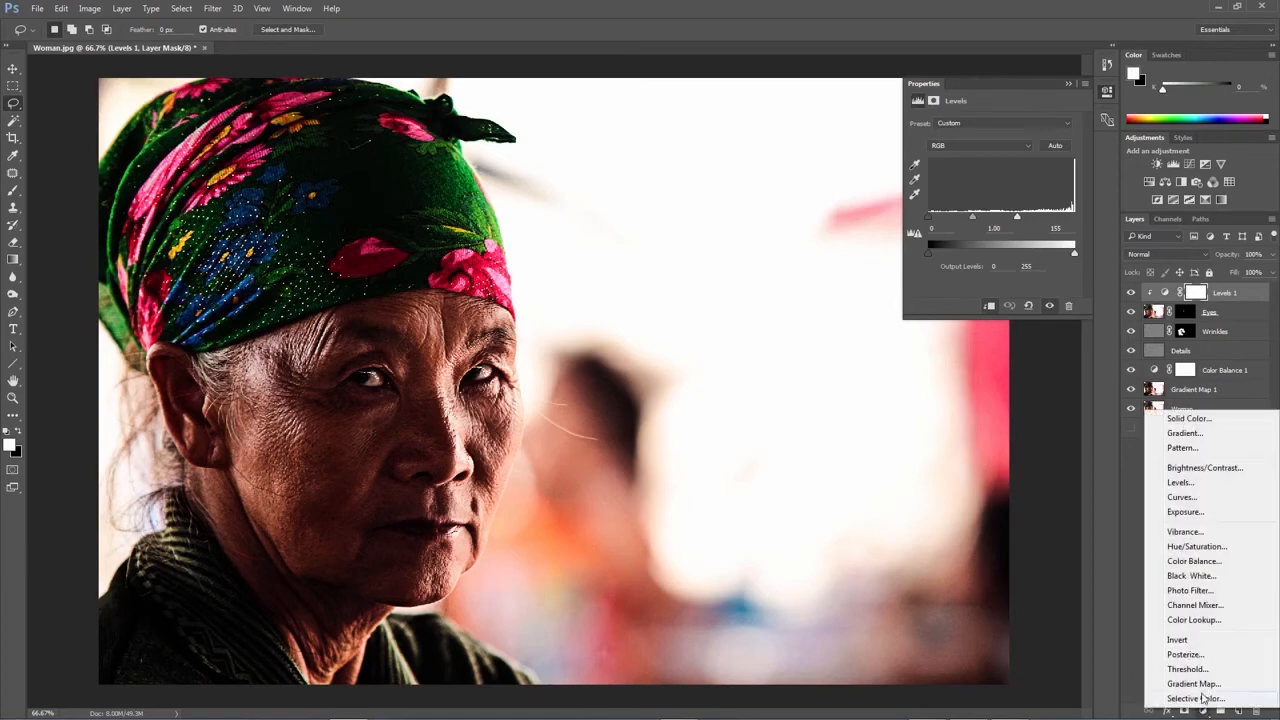
click(1195, 684)
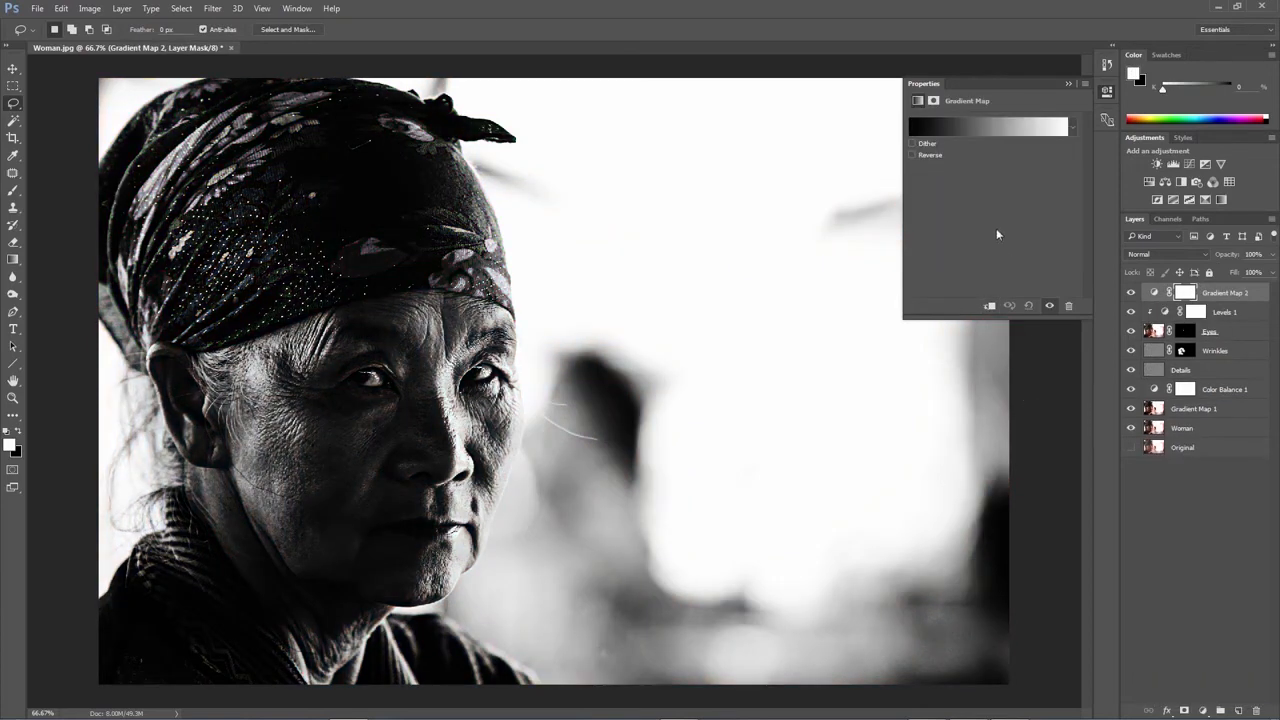
click(984, 130)
click(785, 192)
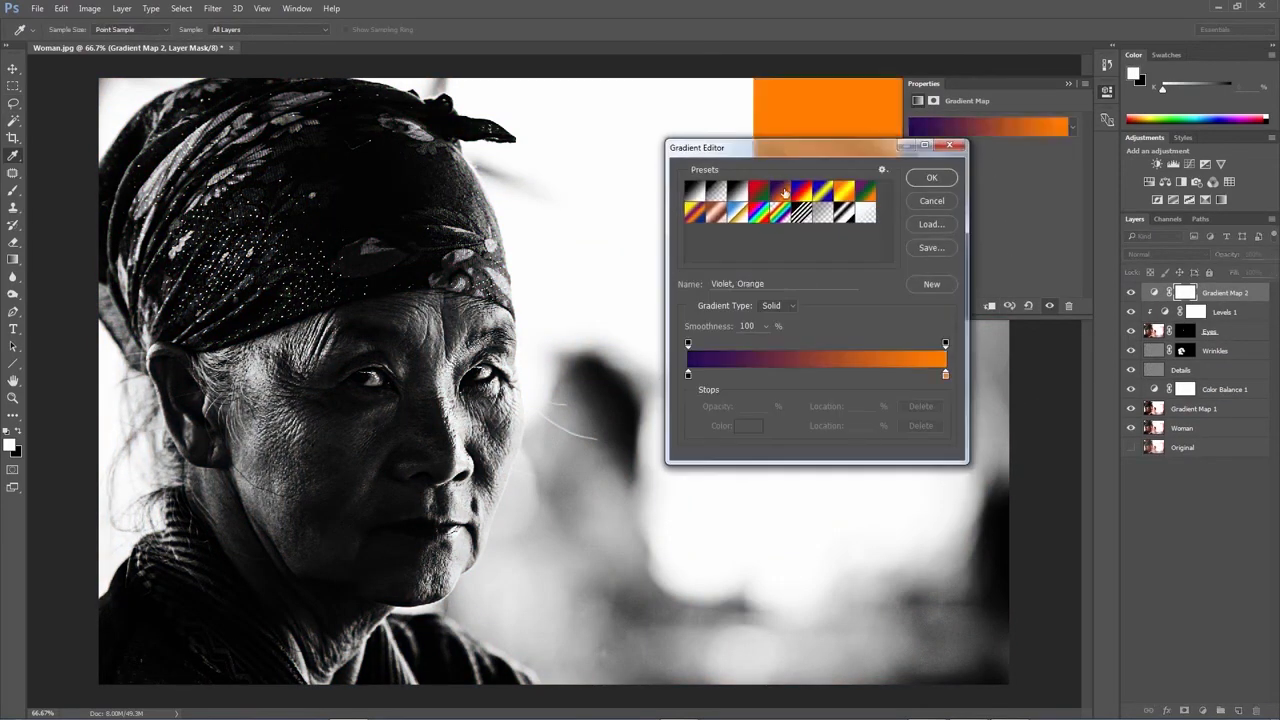
click(931, 177)
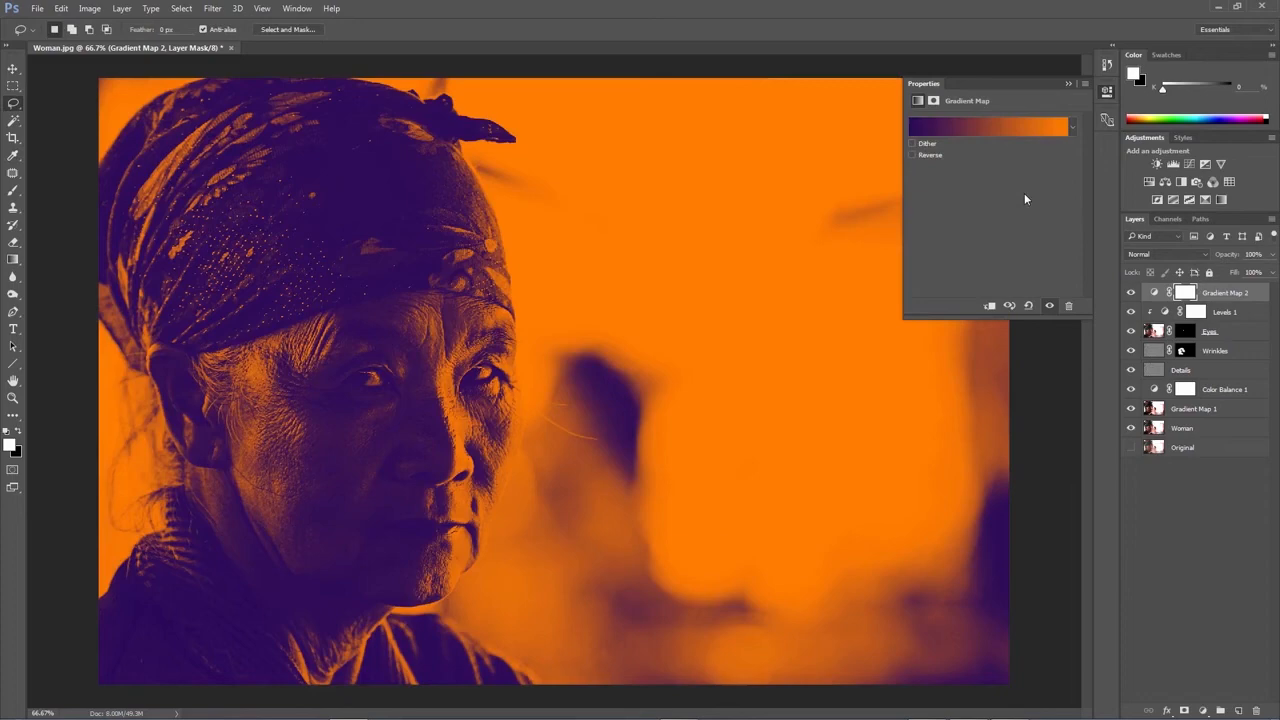
Set the new Gradient Map layer's blend mode to Soft Light and lower its opacity to 18%
click(1136, 256)
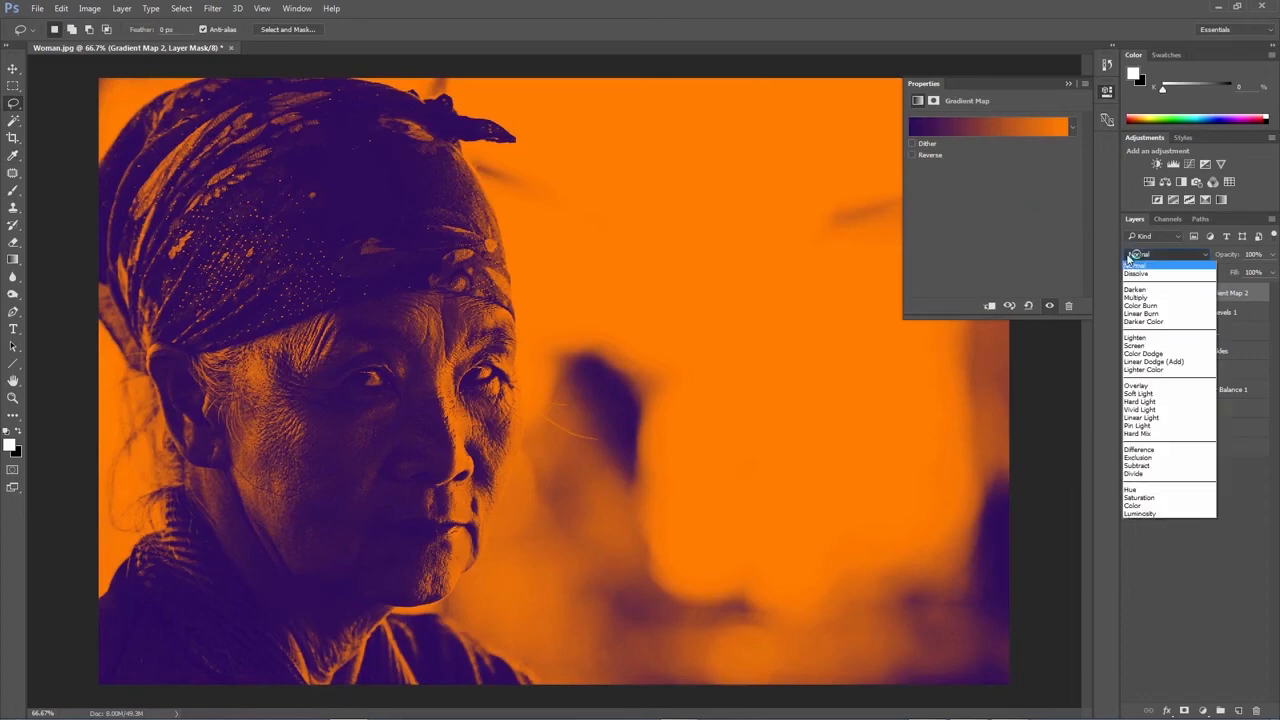
click(1139, 393)
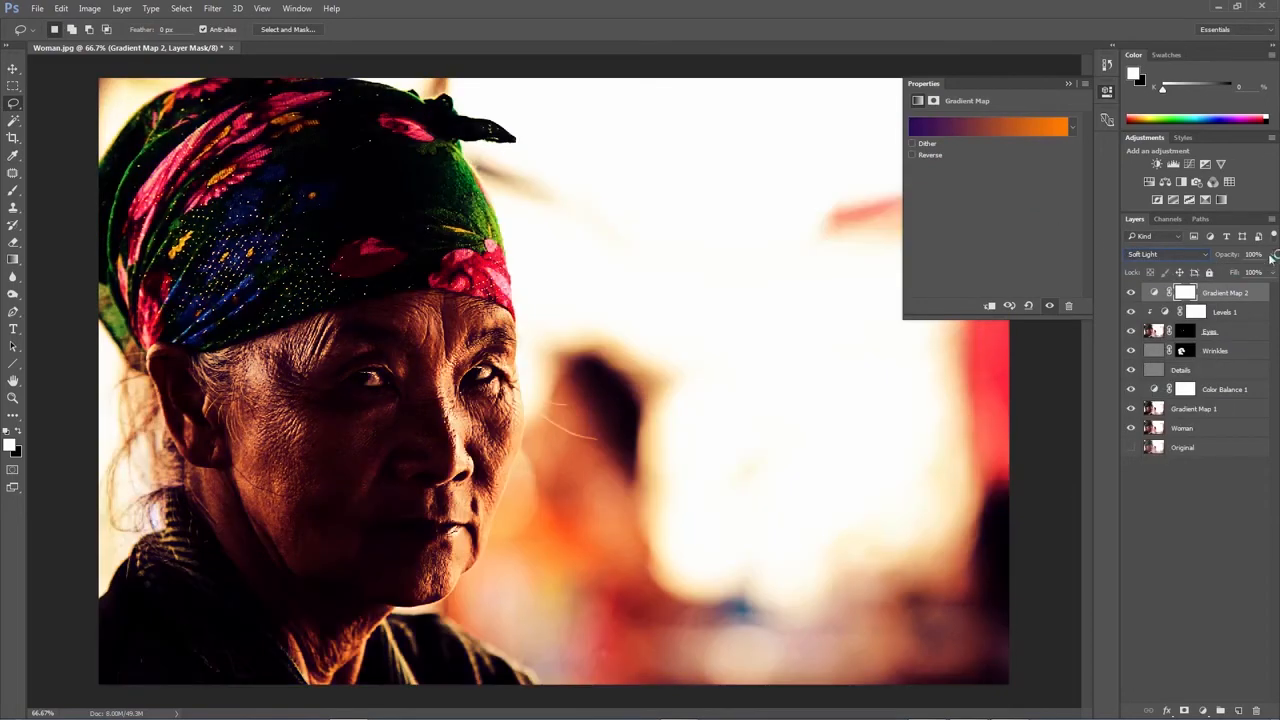
drag(1272, 258, 1221, 279)
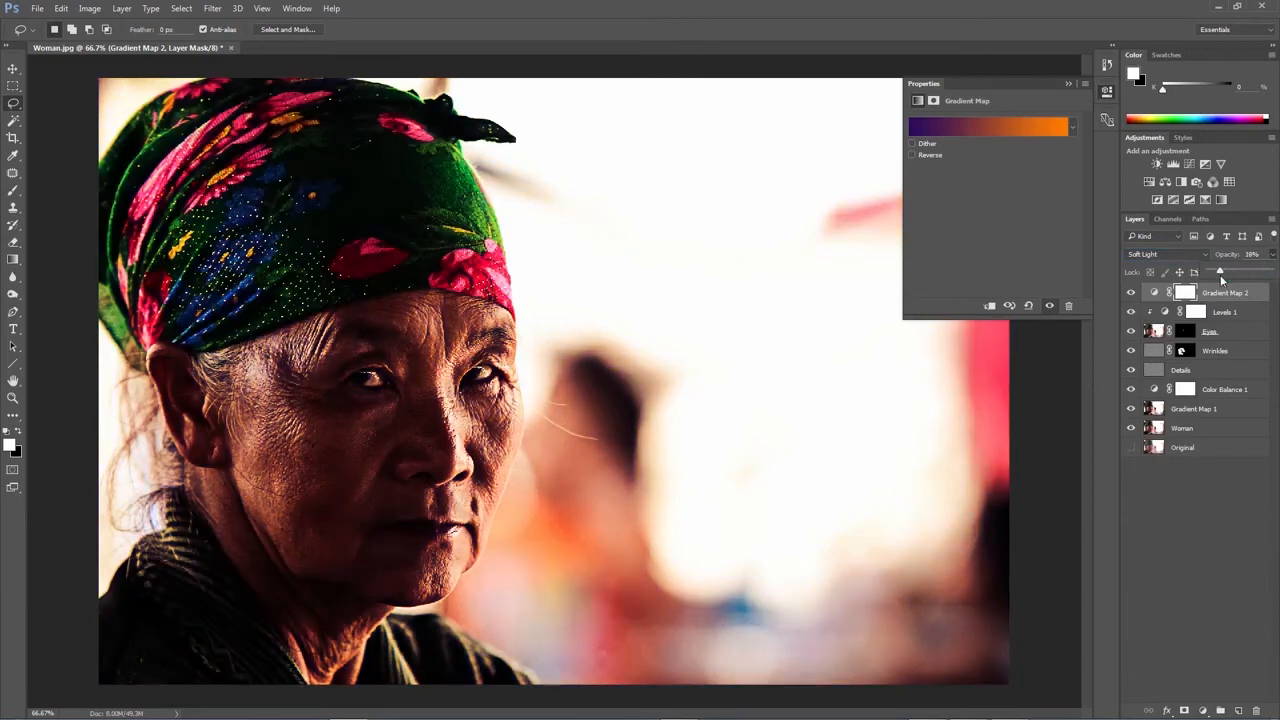
Change the gradient's violet color stop to bright blue 0500e9 and move that stop slightly inward along the gradient
click(1003, 132)
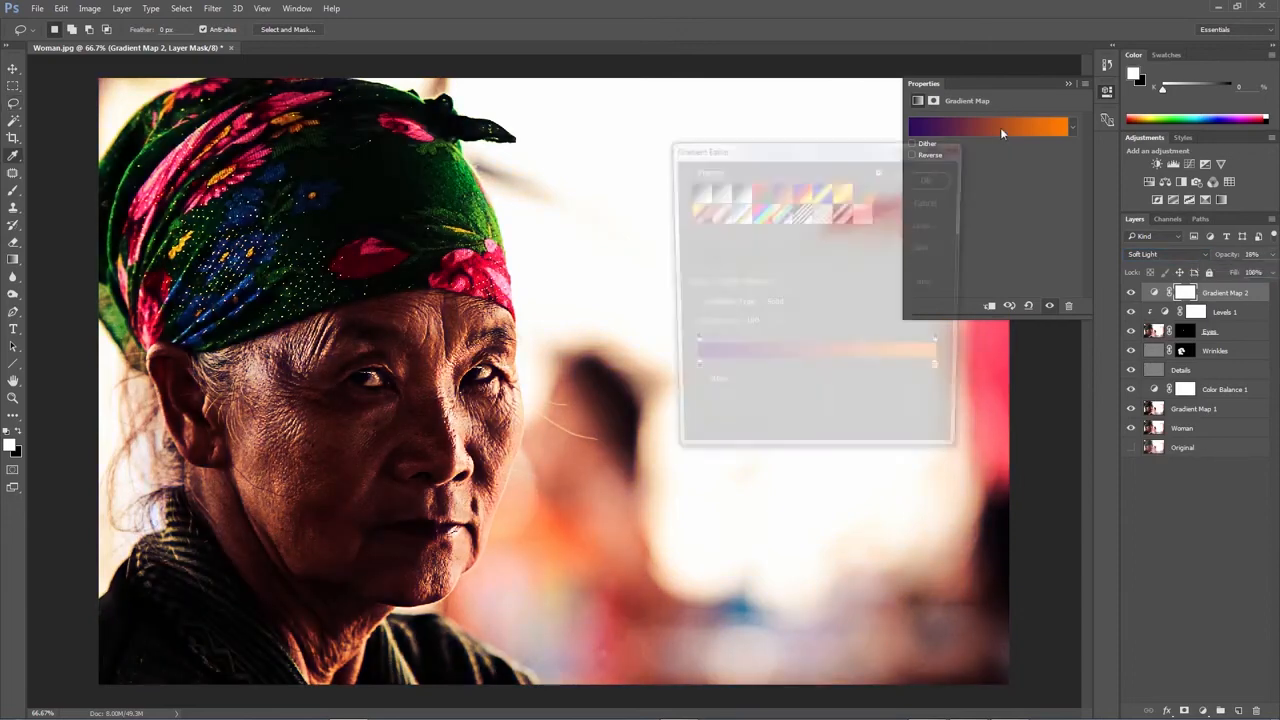
click(688, 376)
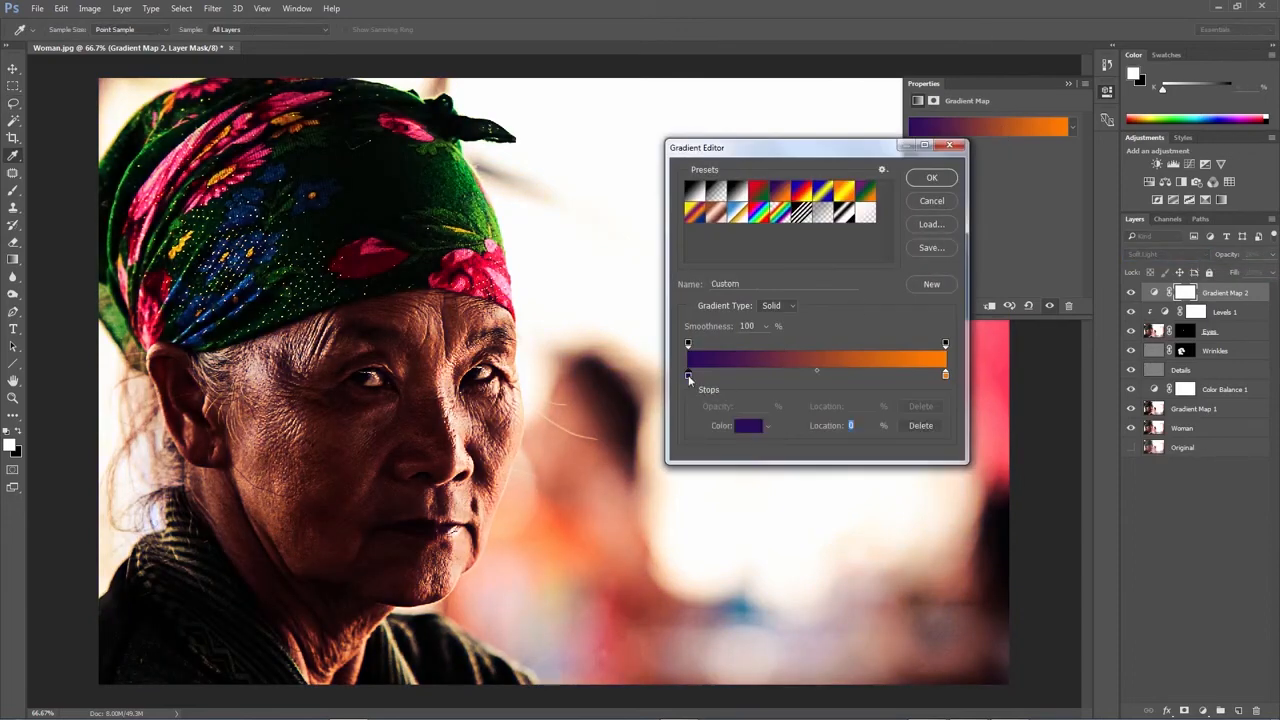
click(742, 430)
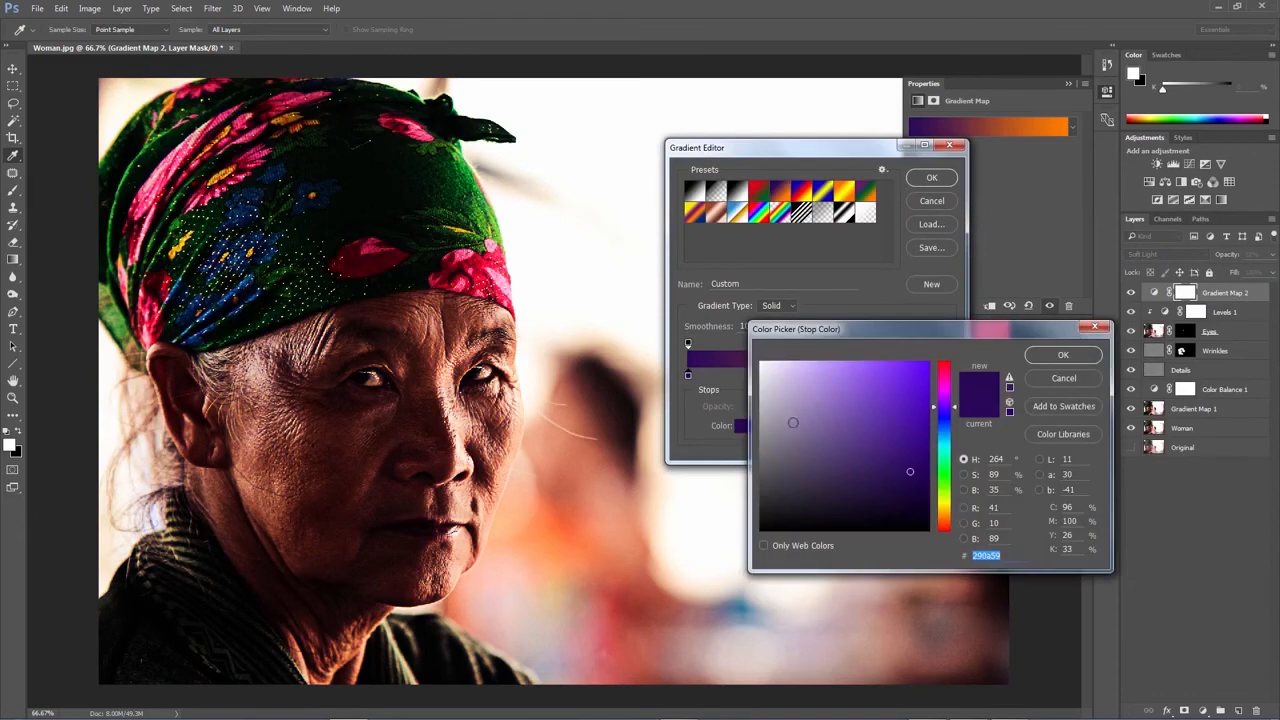
drag(895, 440, 954, 417)
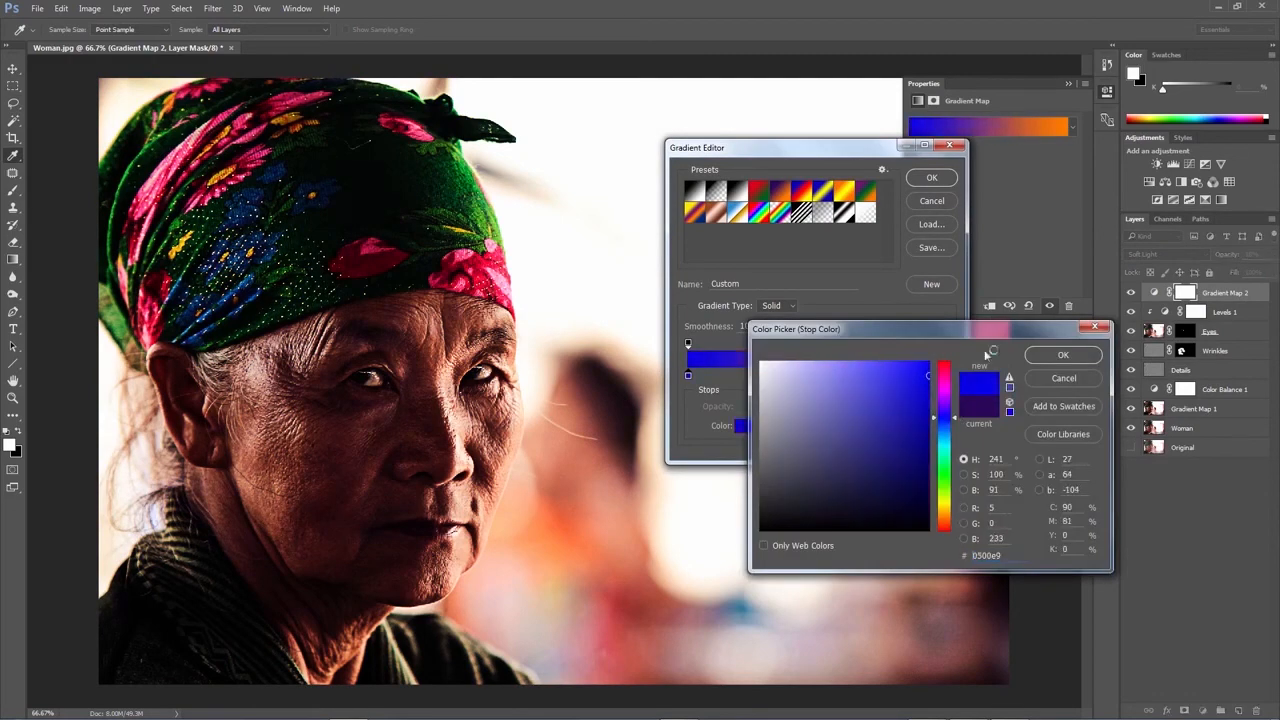
click(1063, 355)
drag(688, 376, 728, 379)
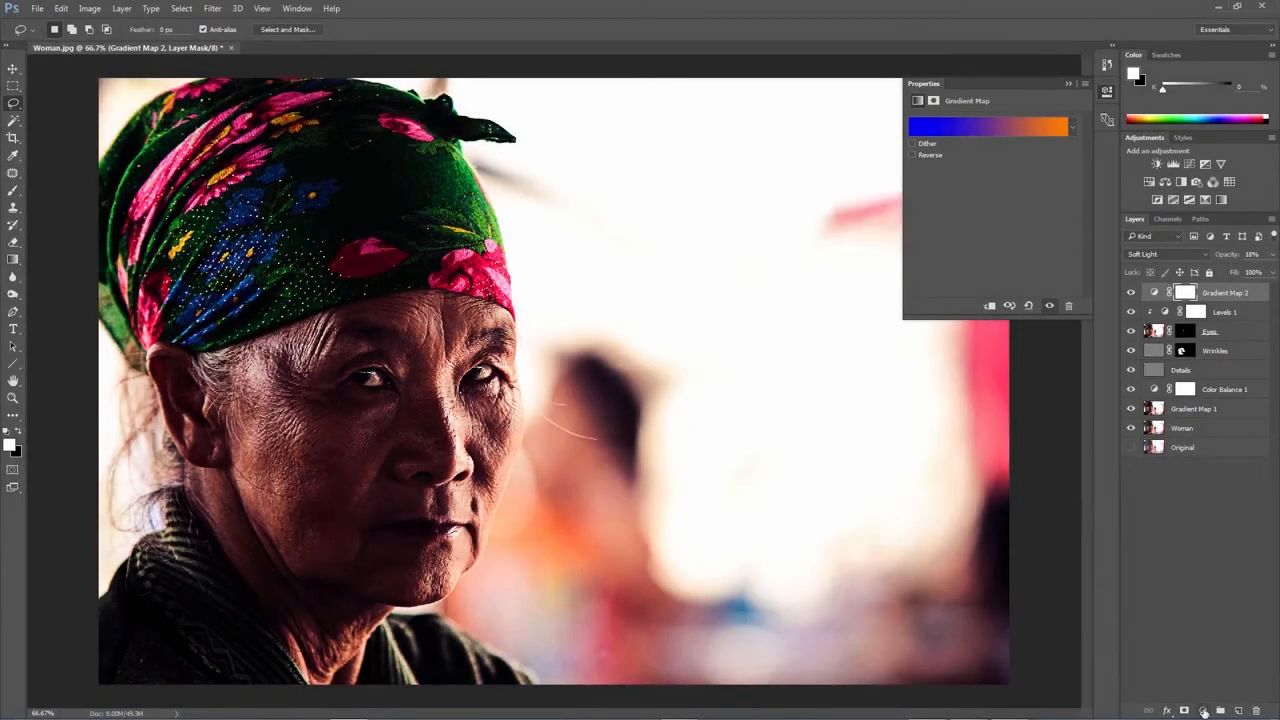
Add a Curves adjustment layer and raise the midpoint of the RGB curve to strongly brighten the photo
click(1204, 711)
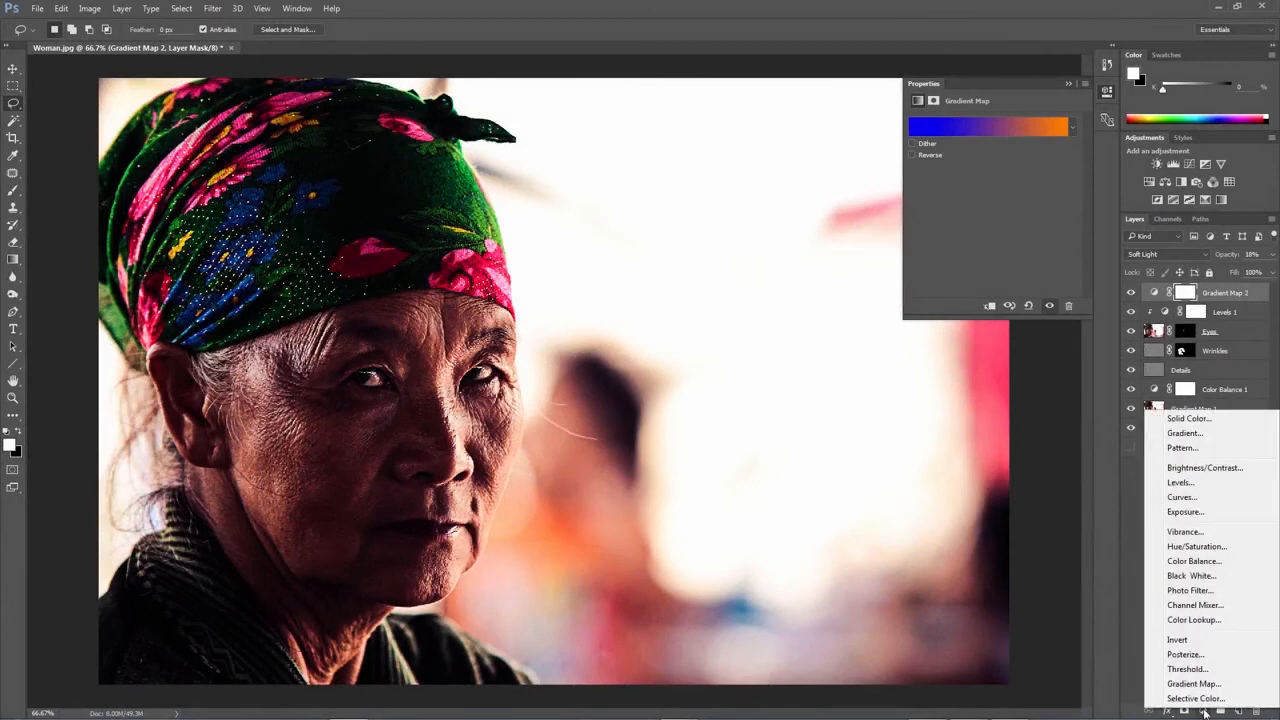
click(1183, 497)
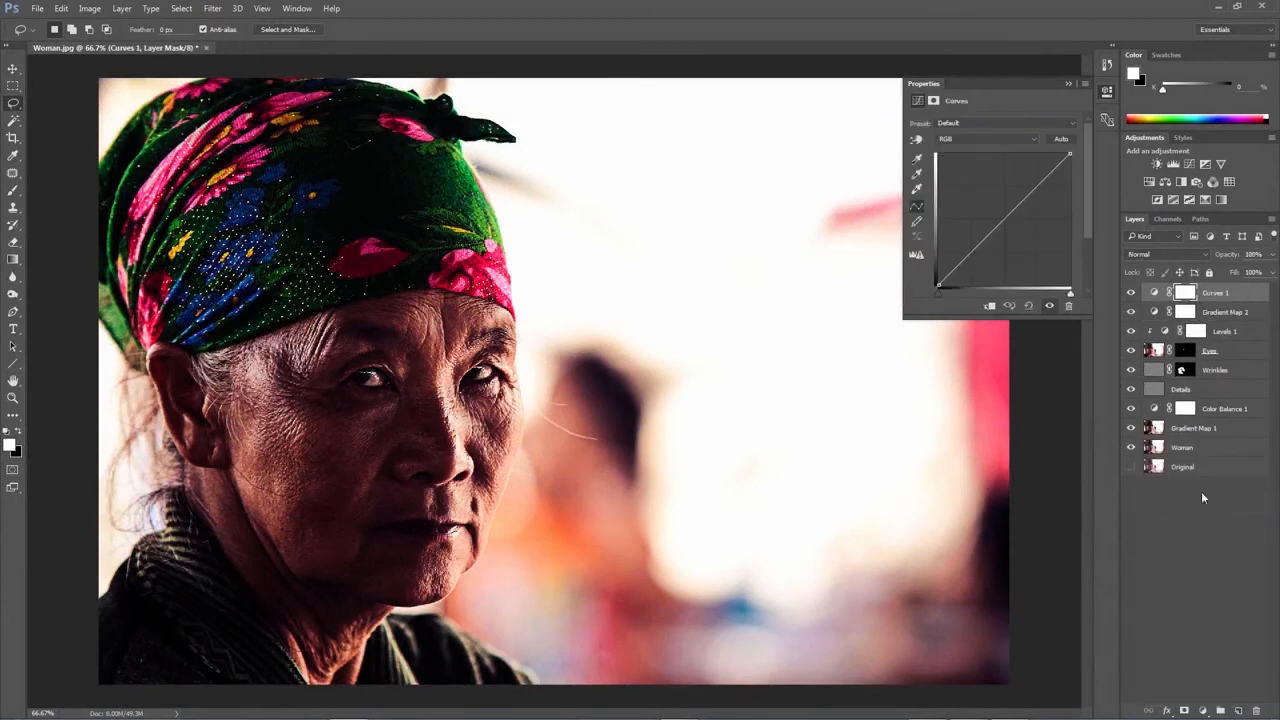
drag(1006, 218, 976, 207)
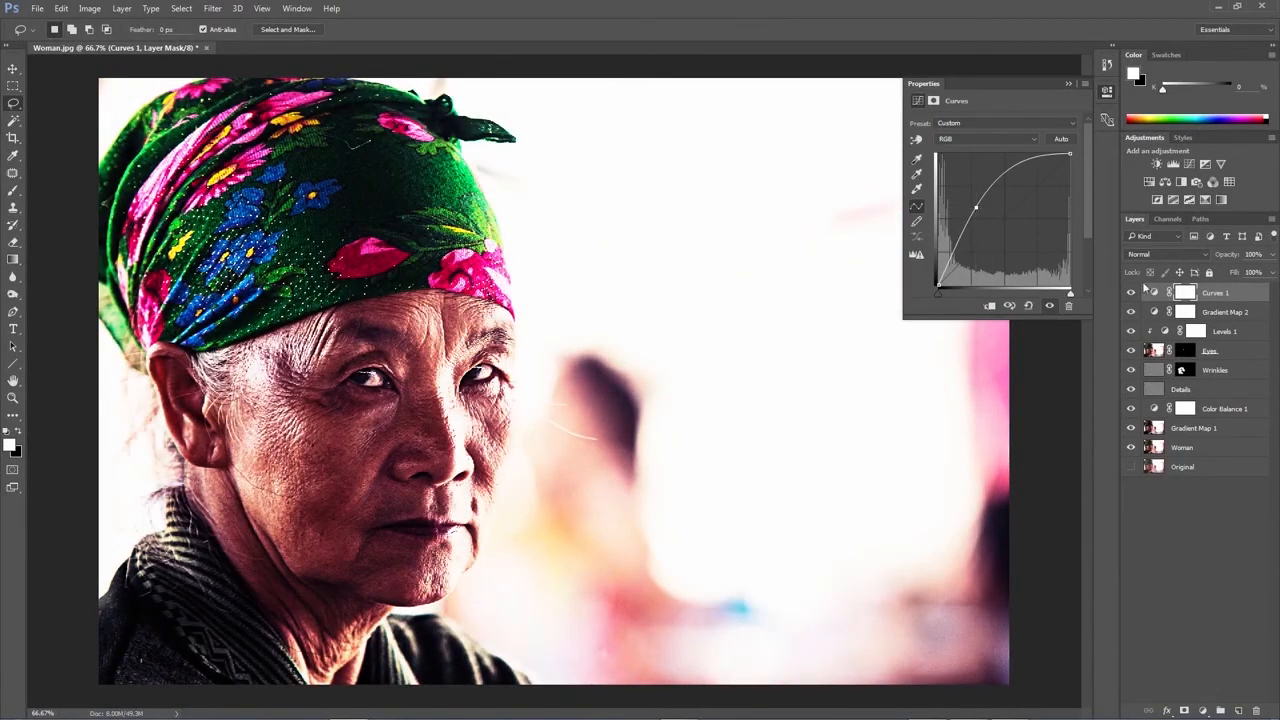
Invert the Curves layer's mask to black and paint the woman's face white with the Brush tool
click(1186, 292)
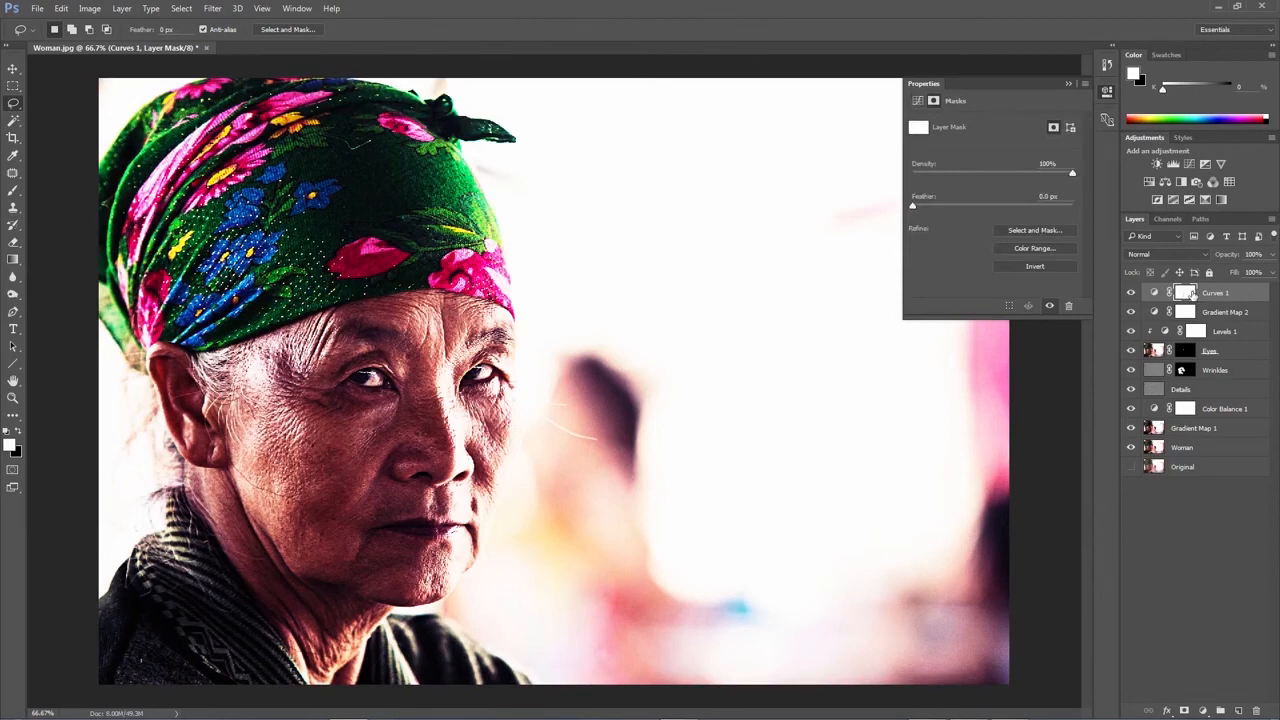
key(ctrl+i)
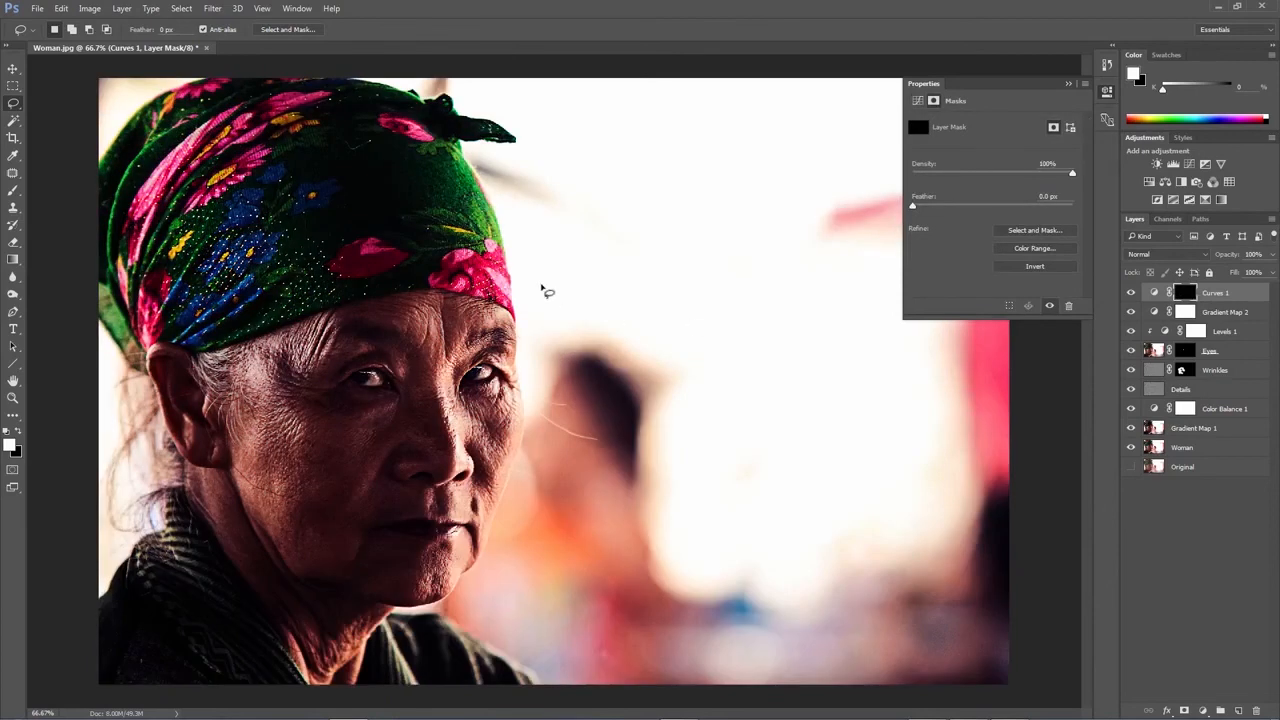
click(13, 190)
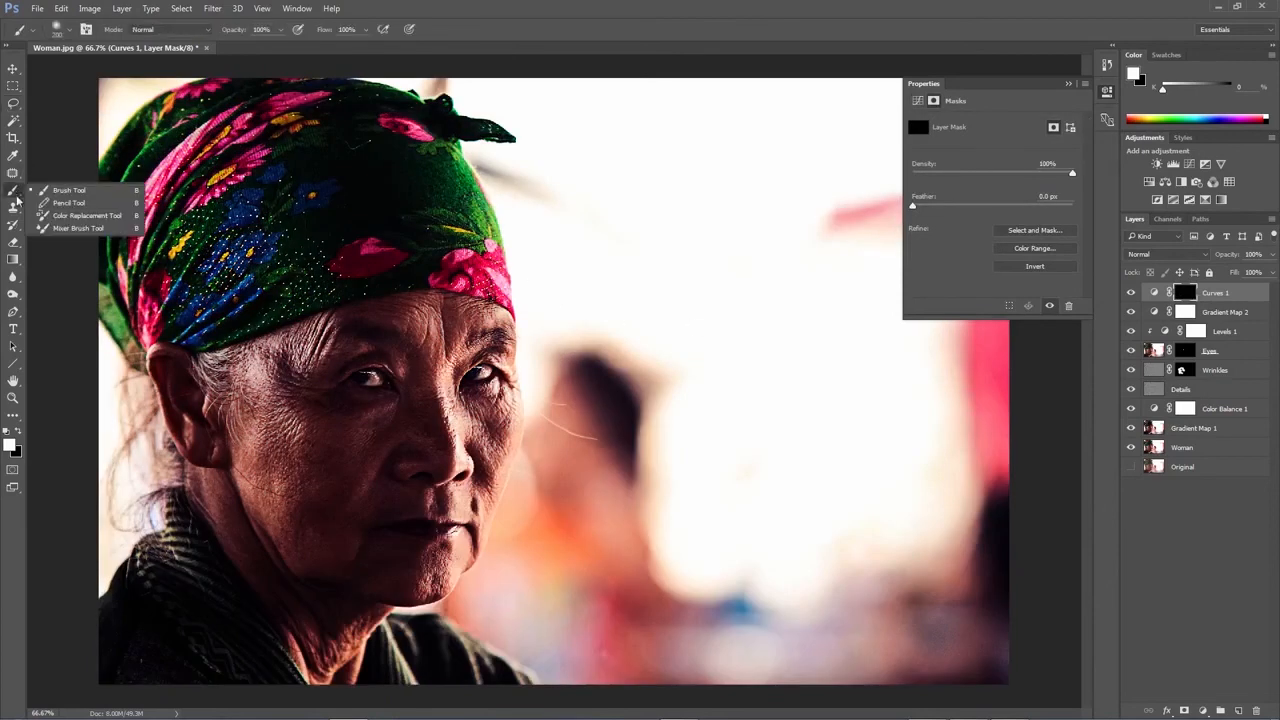
click(75, 190)
mouse_move(292, 340)
mouse_down()
mouse_move(310, 428)
mouse_move(426, 461)
mouse_move(396, 494)
mouse_move(306, 512)
mouse_move(382, 561)
mouse_move(394, 326)
mouse_move(404, 373)
mouse_move(343, 429)
mouse_up()
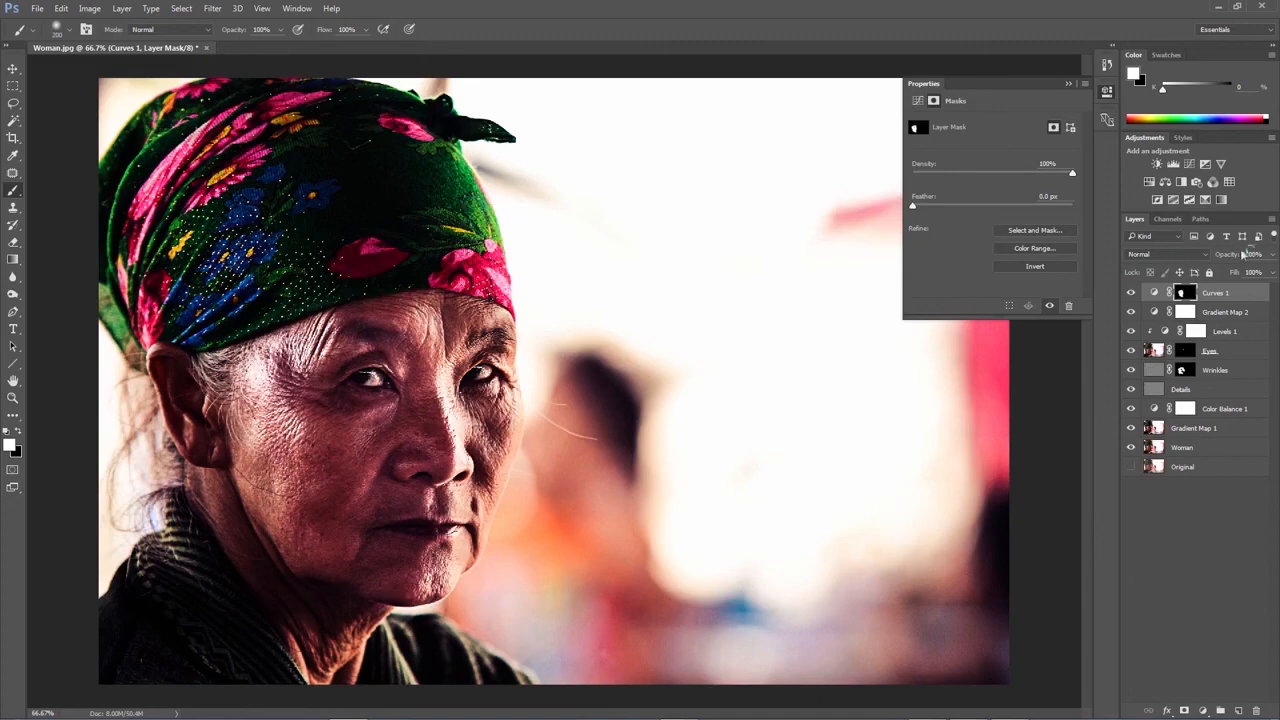
Lower the Curves layer's opacity to 60%
click(1273, 272)
drag(1270, 272, 1249, 272)
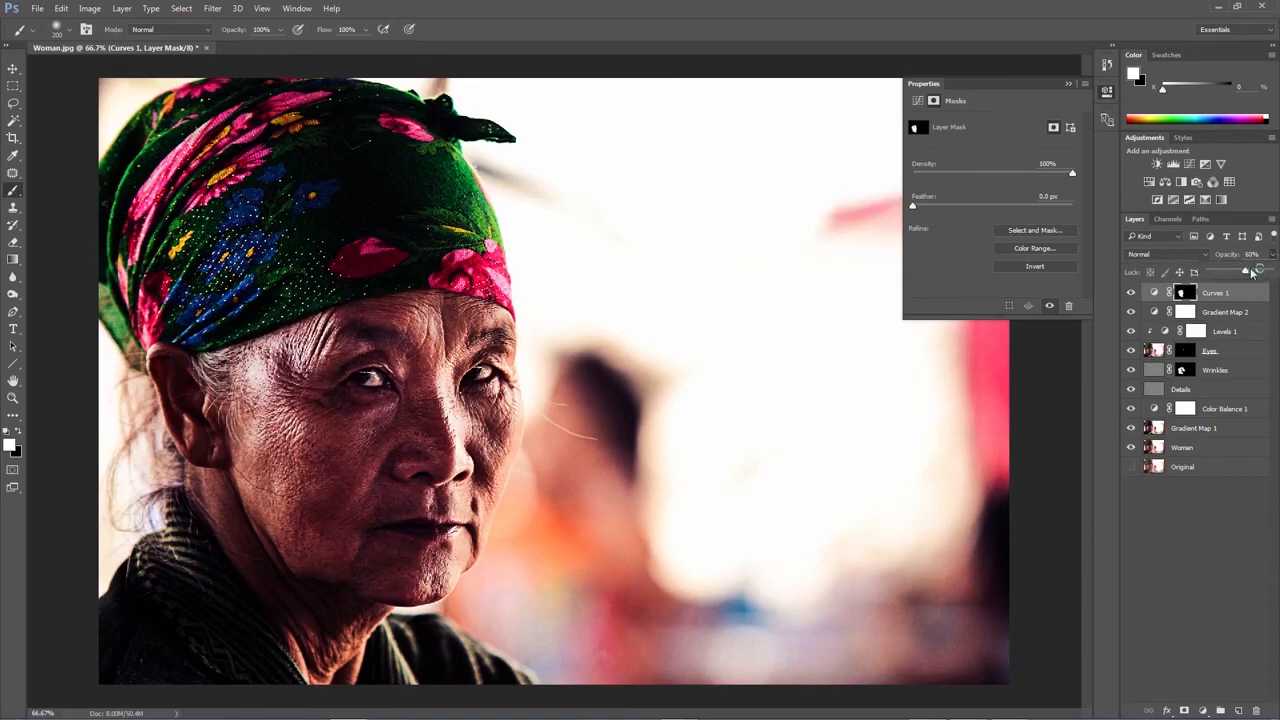
click(1274, 257)
Group all layers from Curves 1 down to Woman and name the group Woman
click(1228, 299)
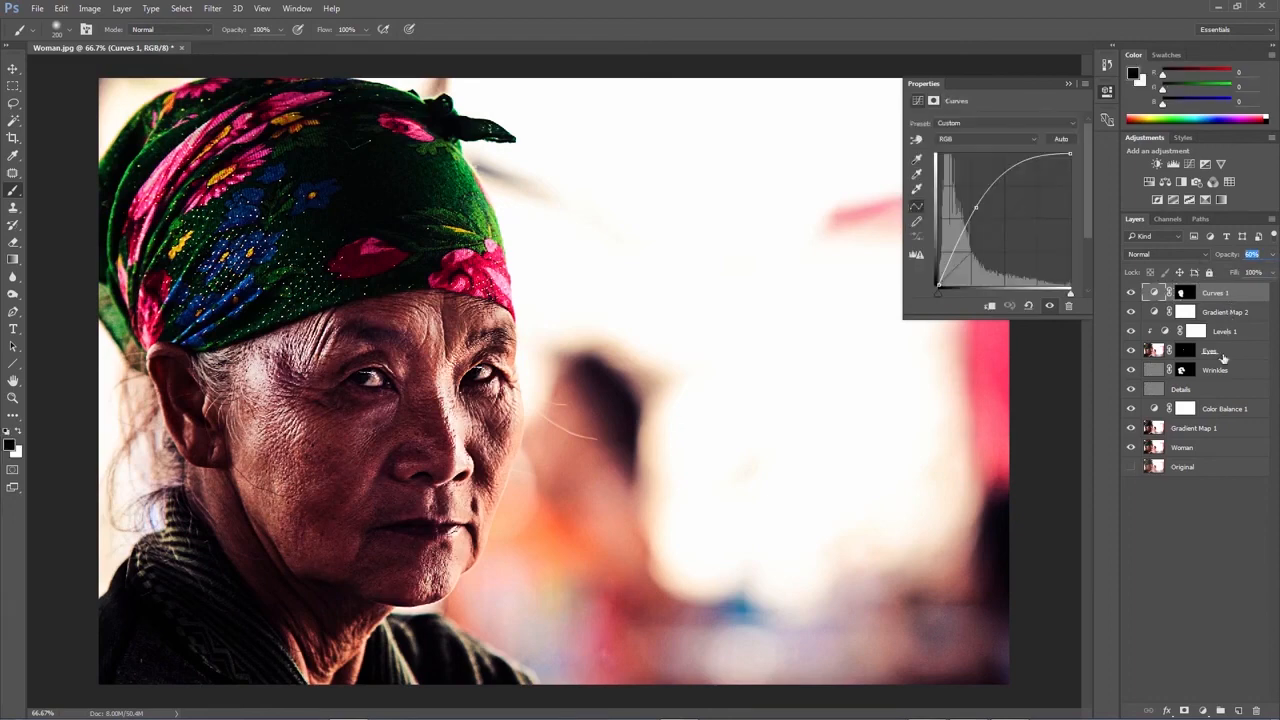
shift+click(1198, 447)
key(ctrl+g)
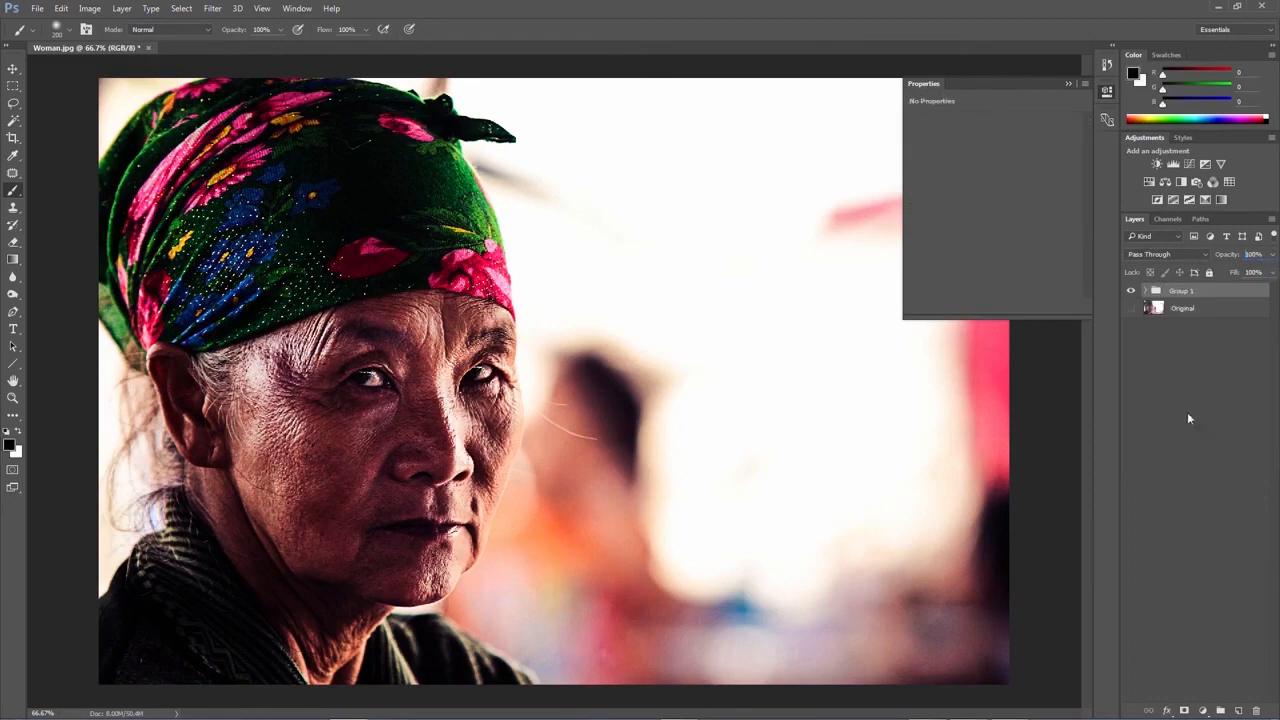
double_click(1182, 290)
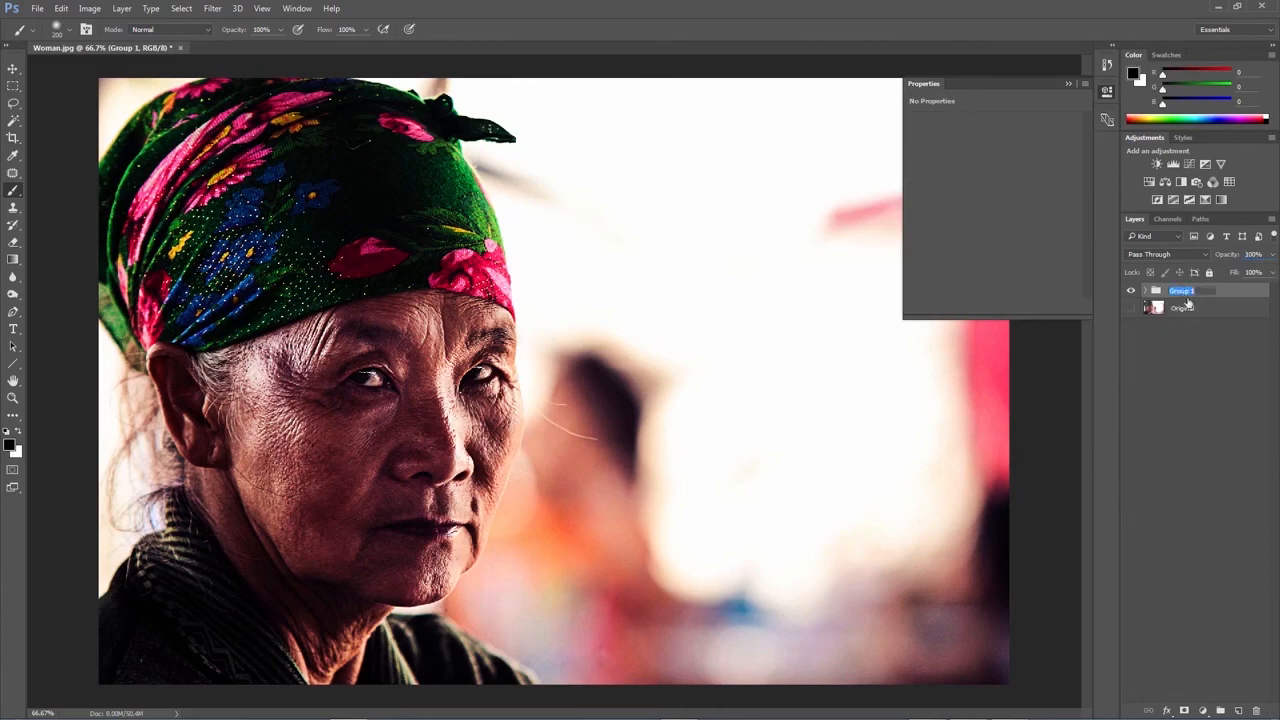
text(Woman)
key(Return)
Show the Original layer and compare the photo with and without the Woman group
click(1131, 308)
click(1132, 291)
click(1132, 291)
click(1132, 291)
click(1132, 291)
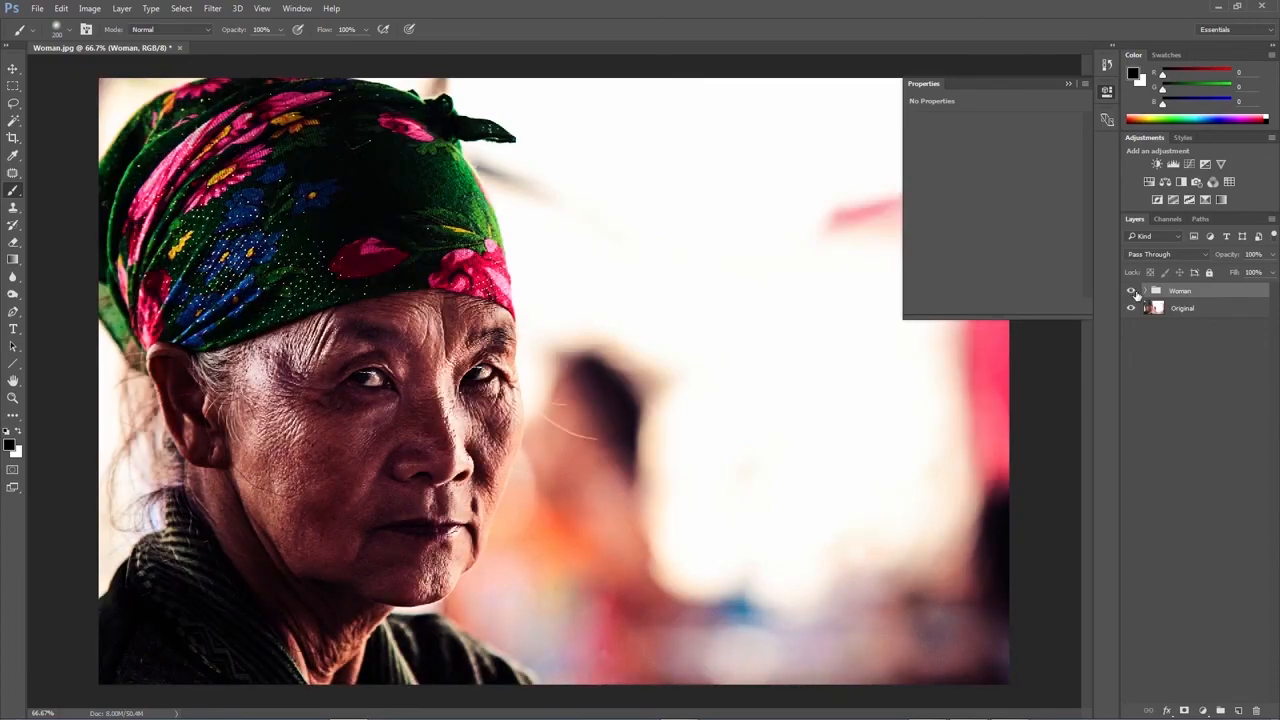